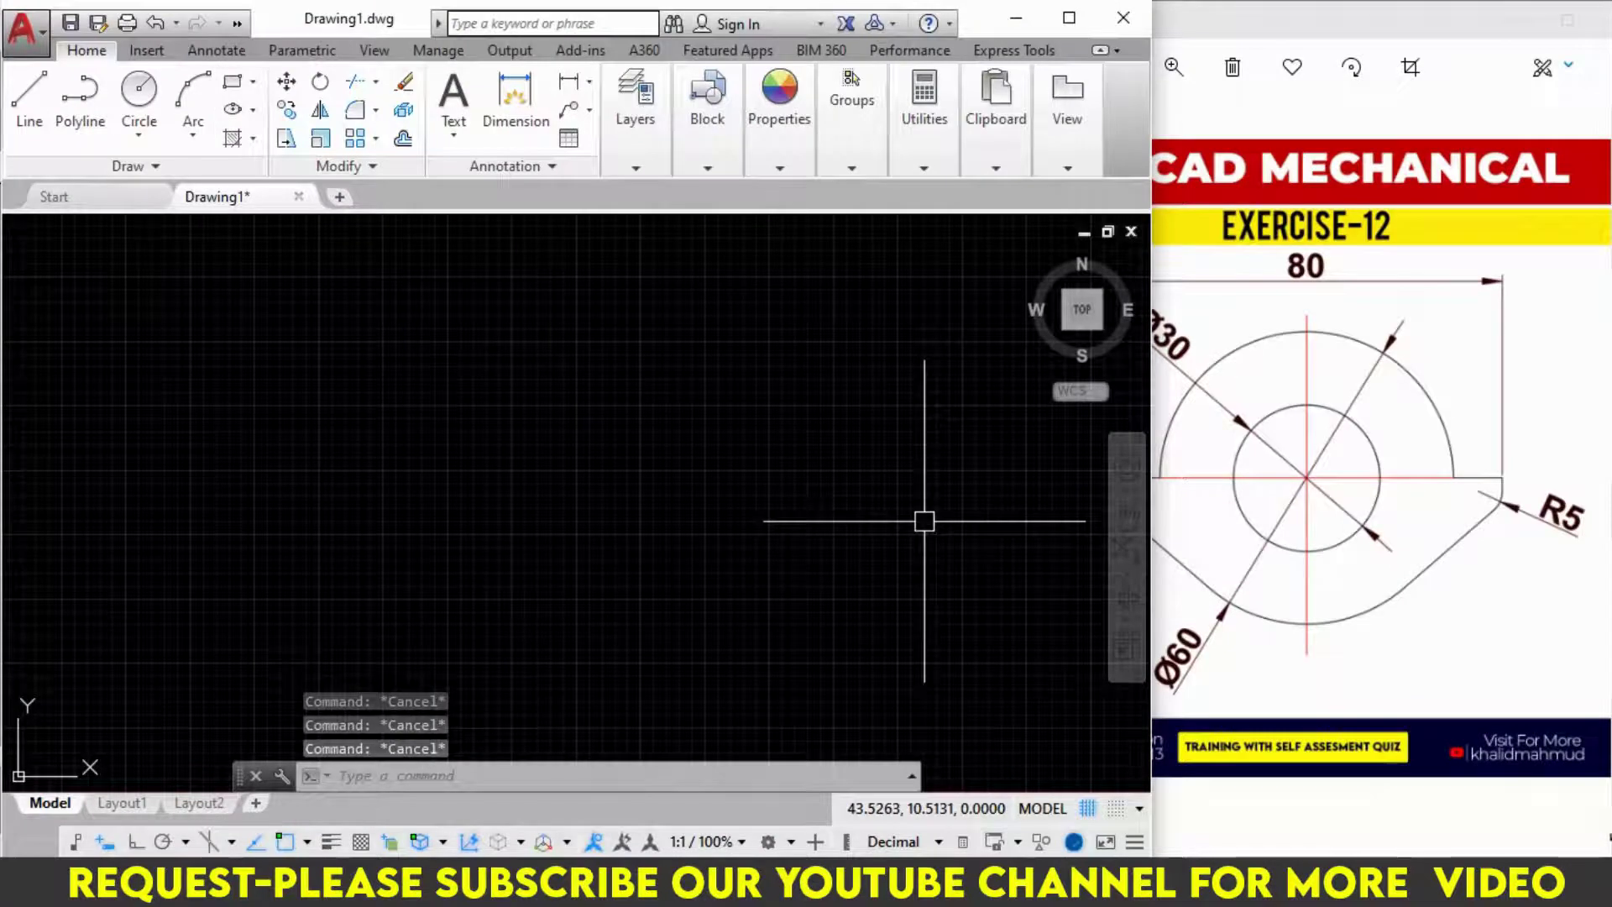
Draw an 80-unit horizontal base line with Ortho on
type("L")
key("Return")
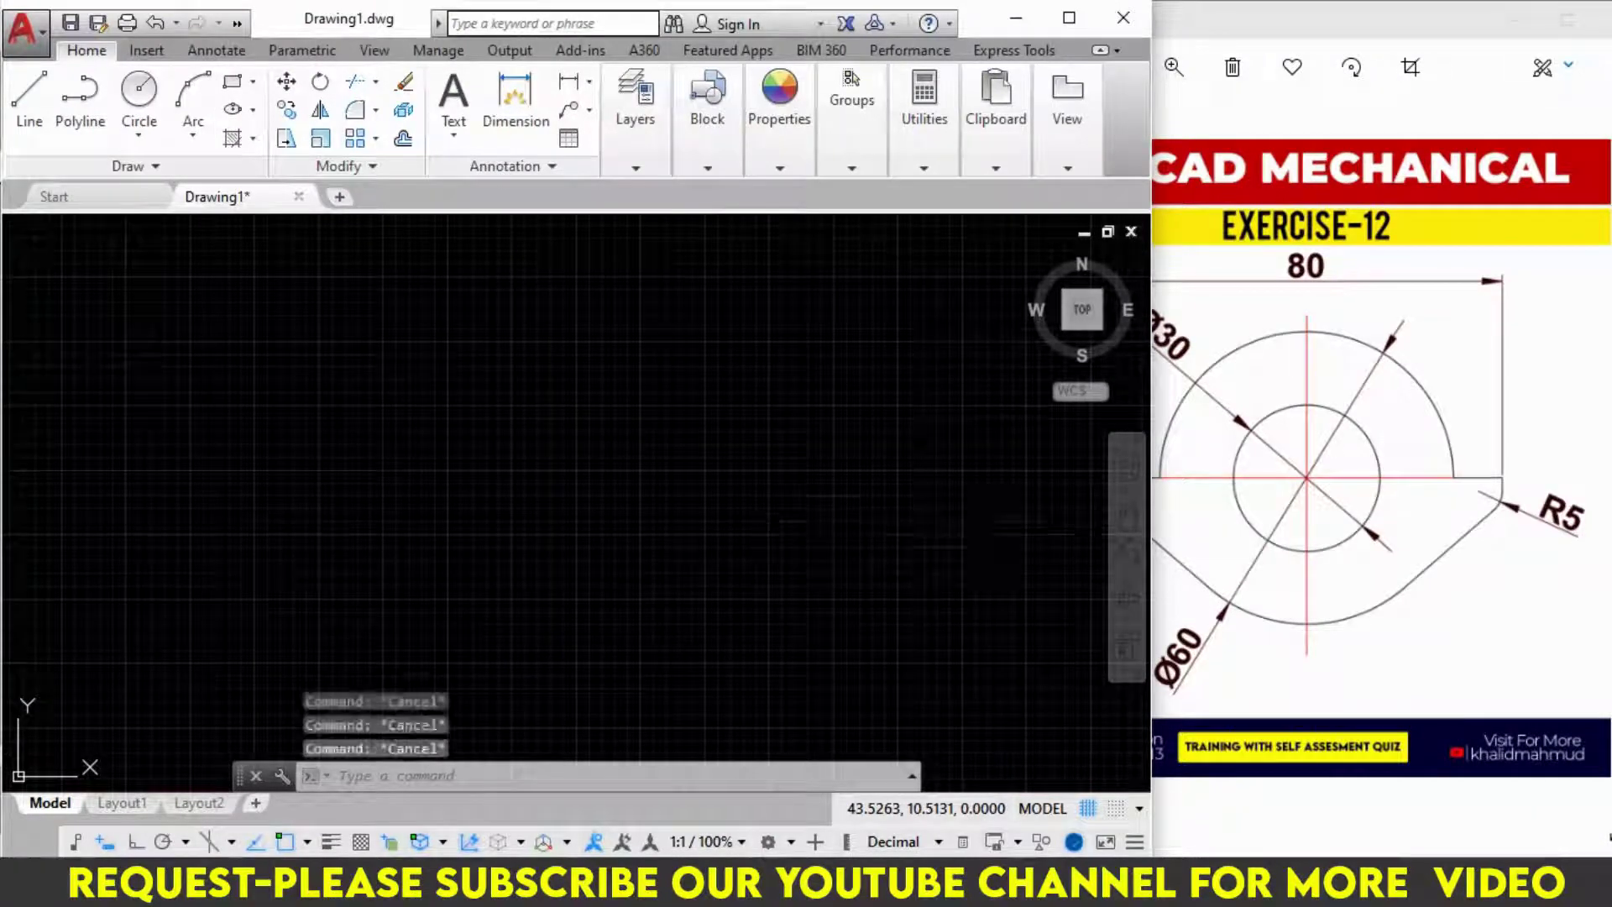
left_click(923, 520)
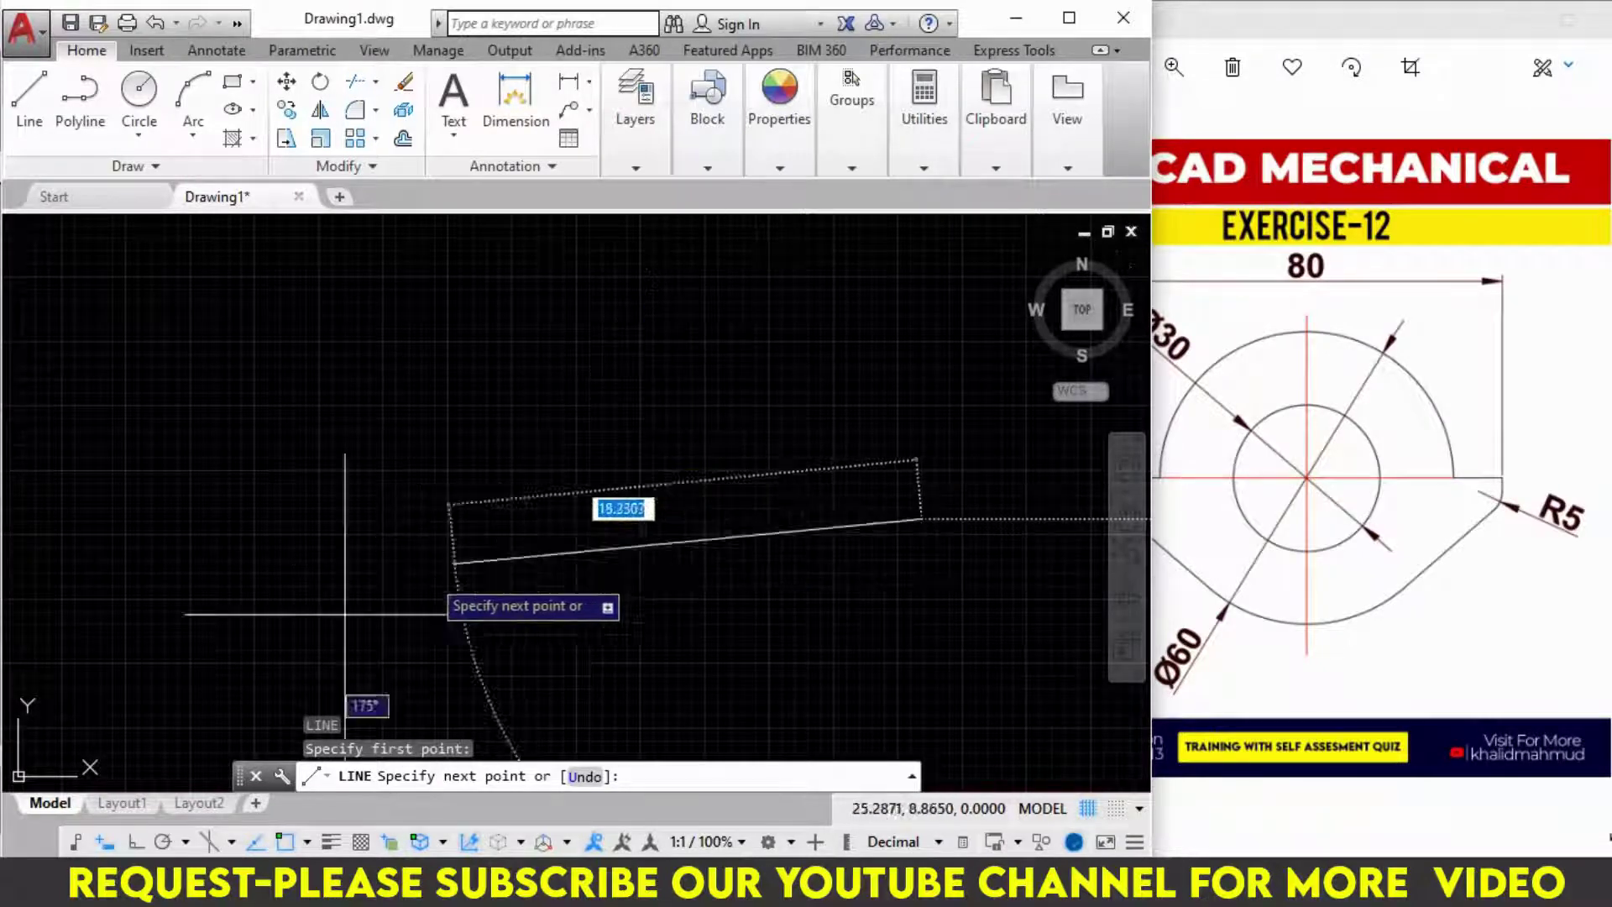
left_click(137, 843)
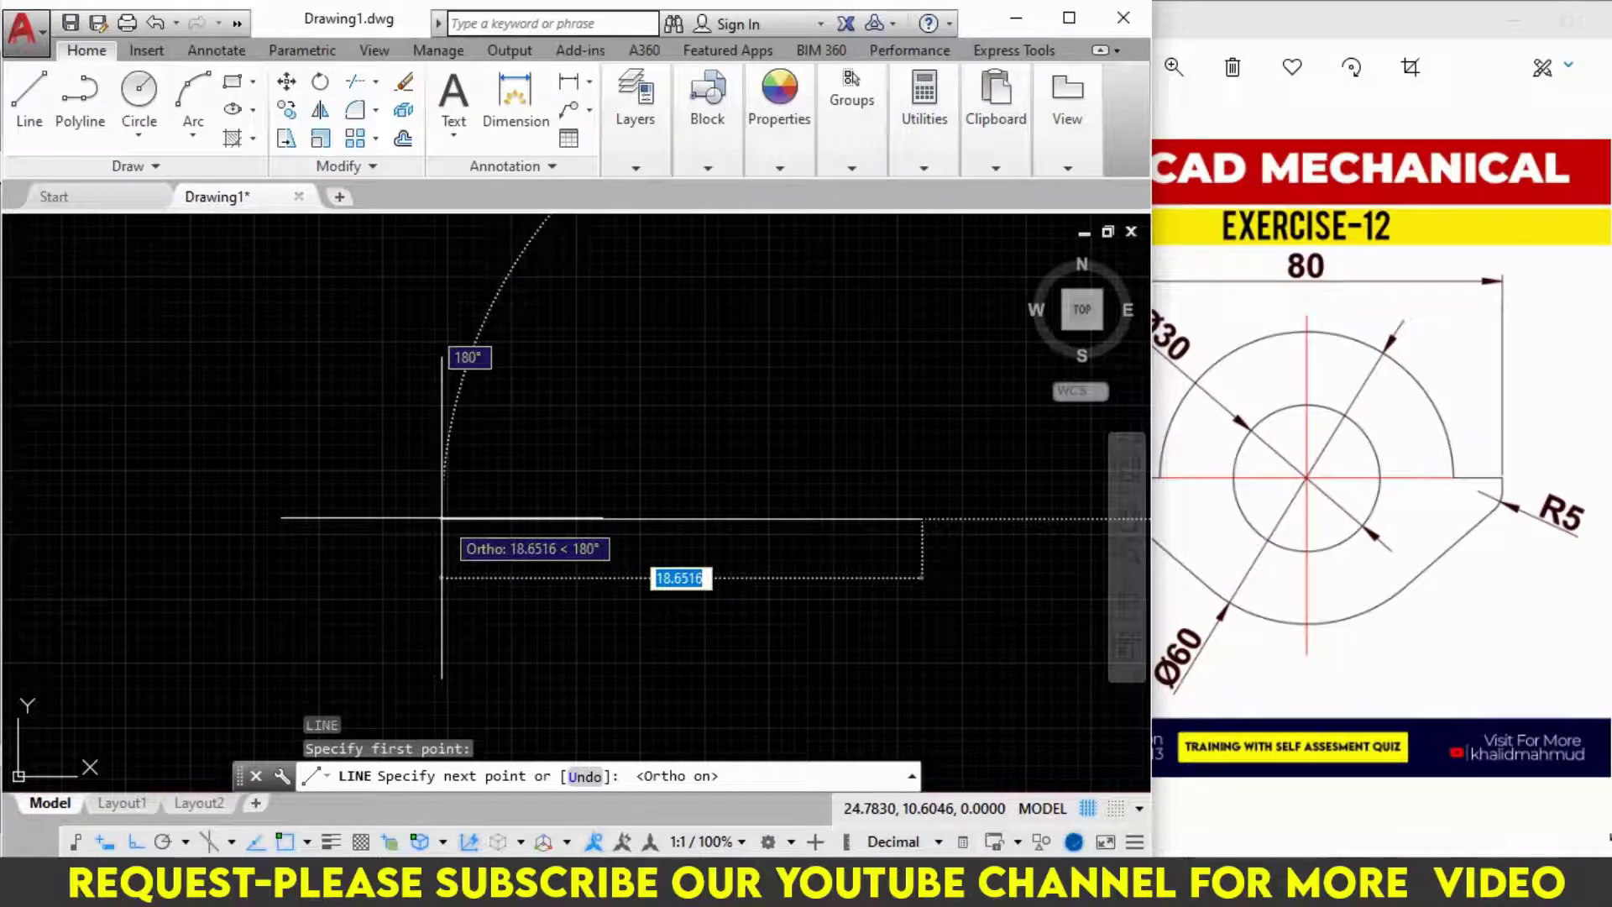
type("80")
key("Return")
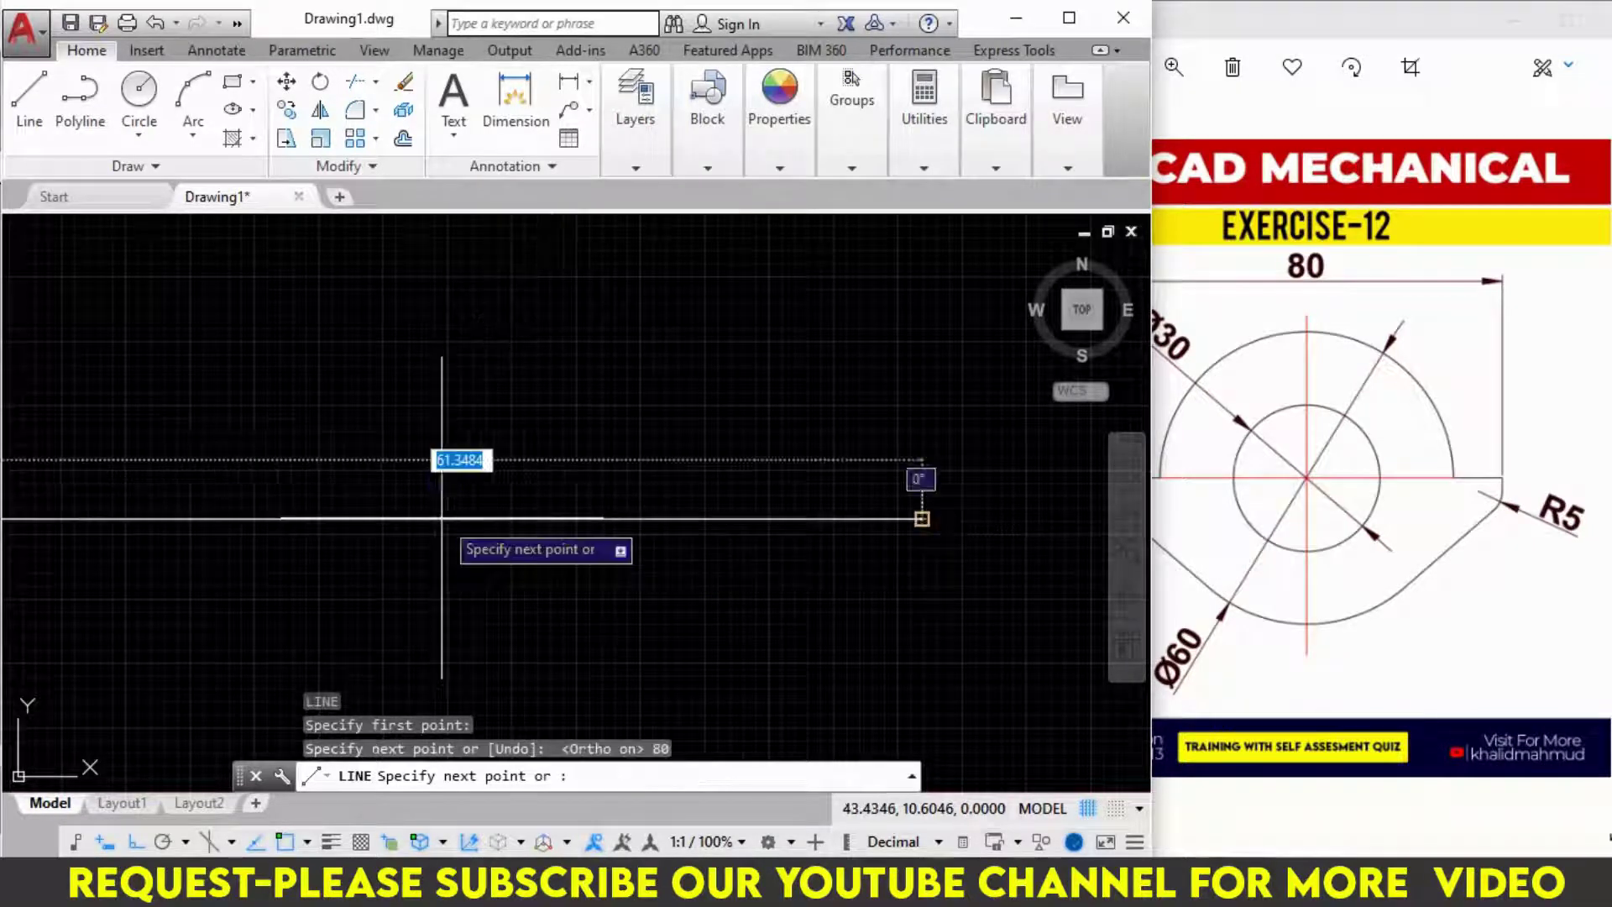
key("Return")
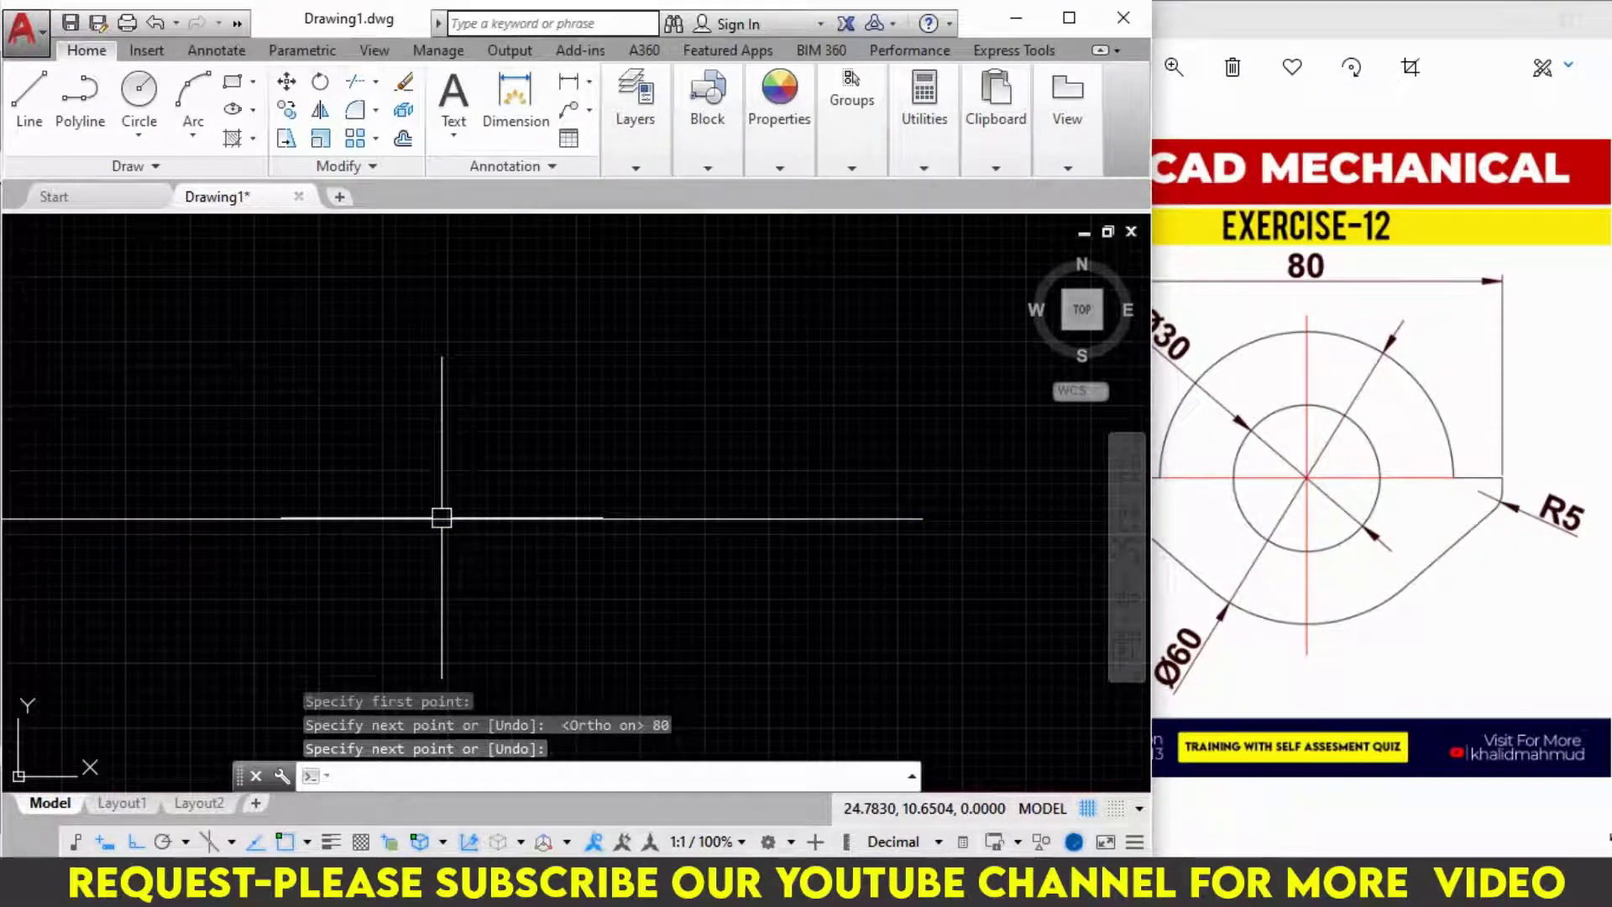
Zoom to extents, then zoom out and pan to centre the base line
type("z")
key("Return")
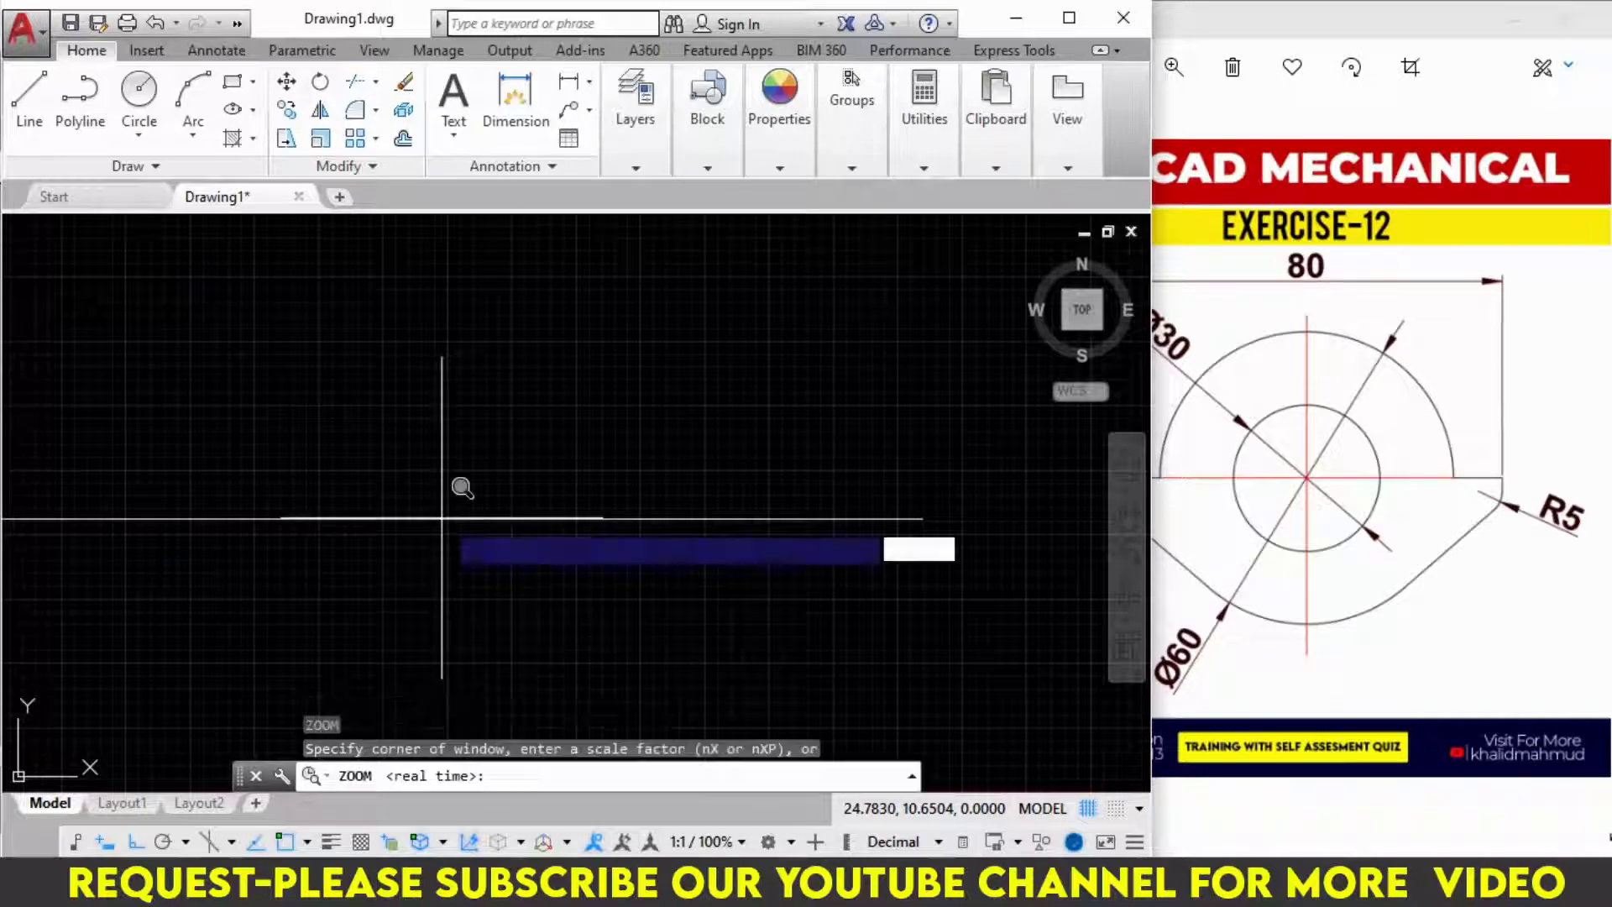
type("e")
key("Return")
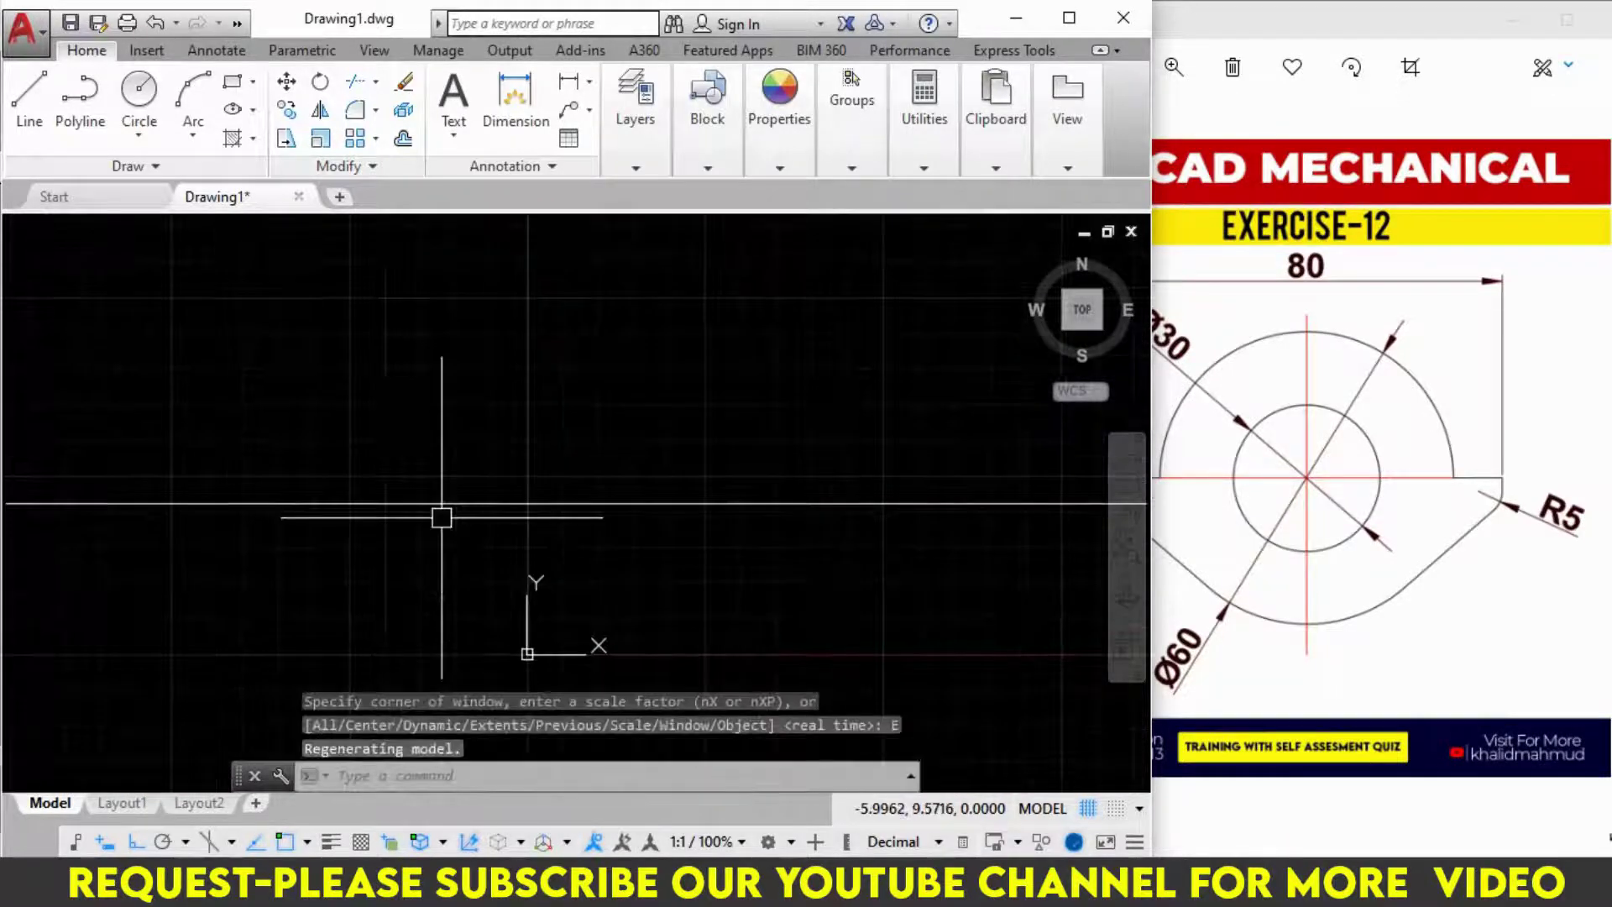
scroll(442, 517, "down", 2)
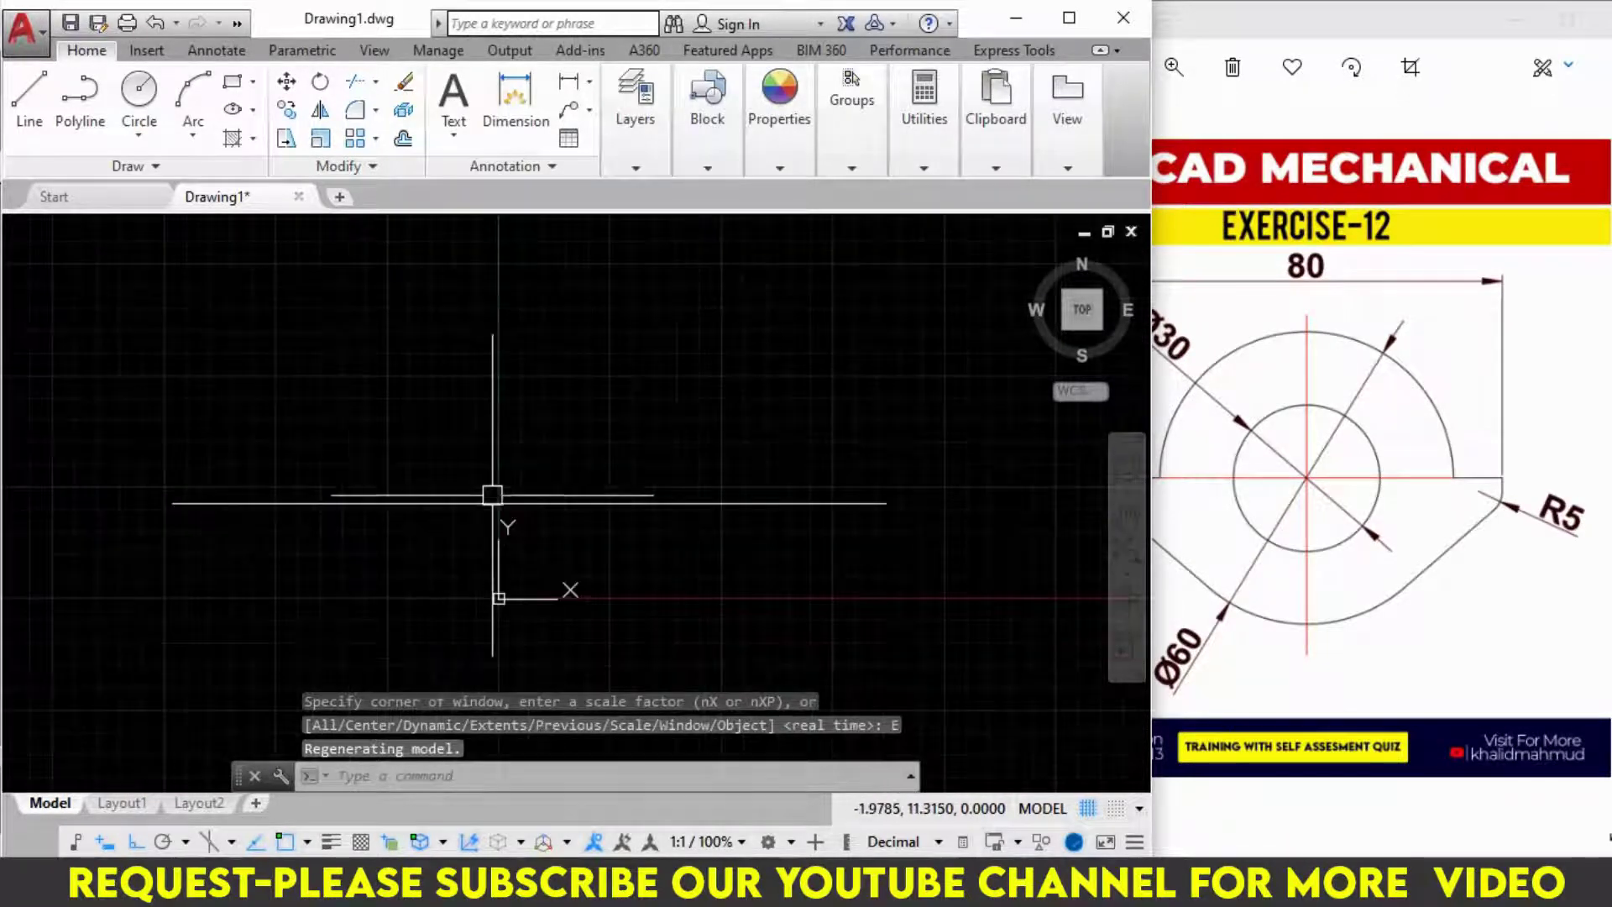
middle_click_drag(520, 453, 545, 457)
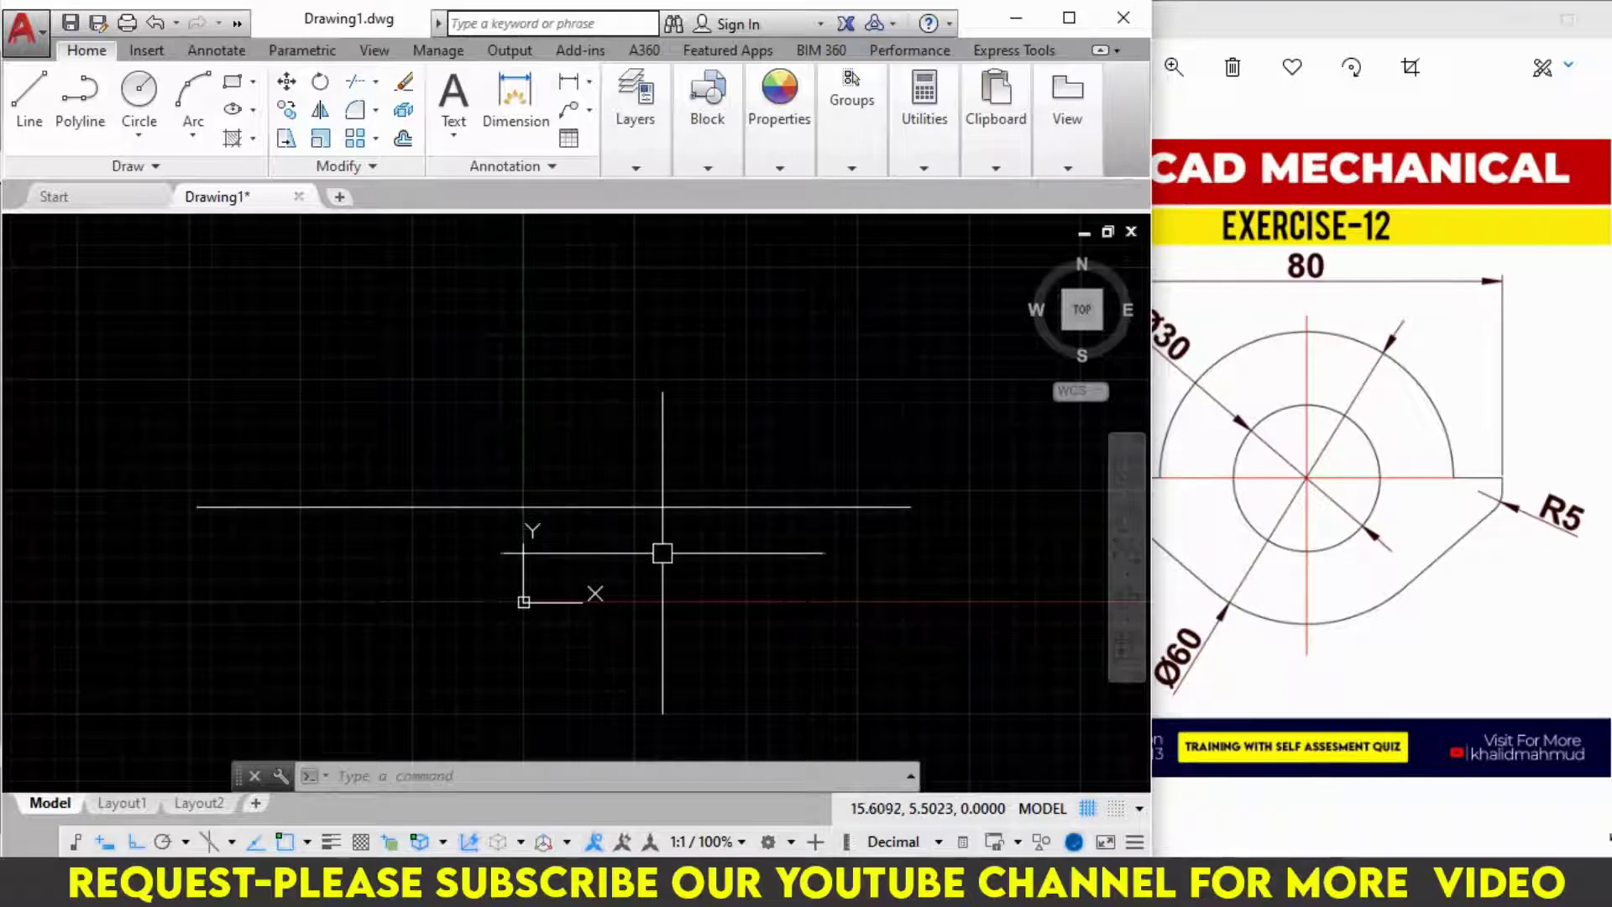
Draw a Ø30 circle centred on the base line's midpoint
type("c")
key("Return")
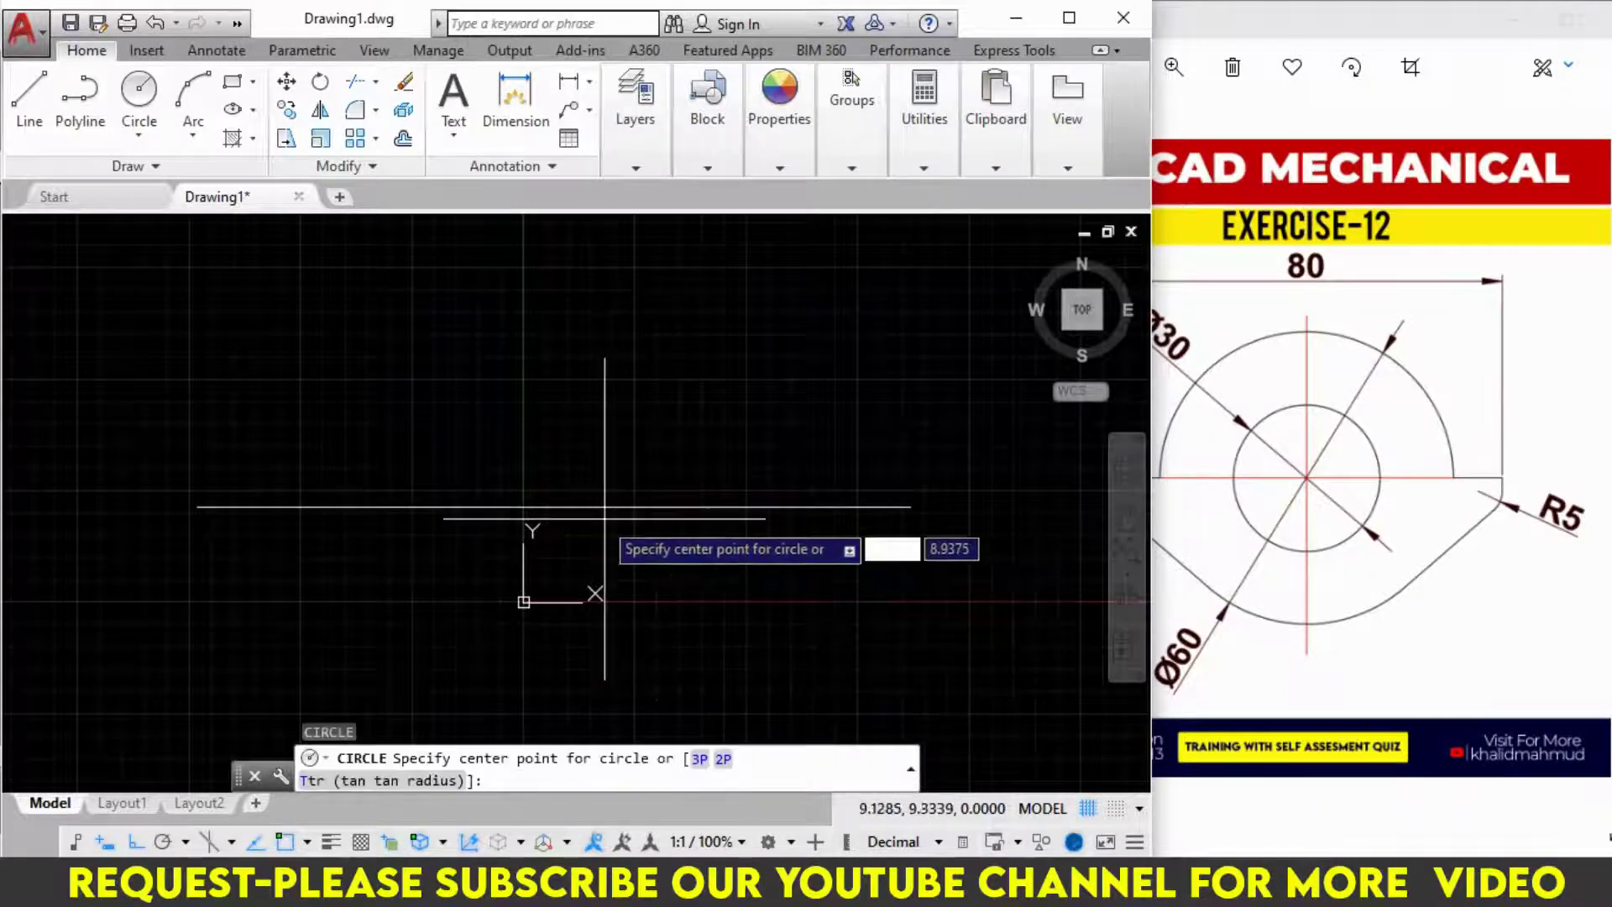
left_click(554, 507)
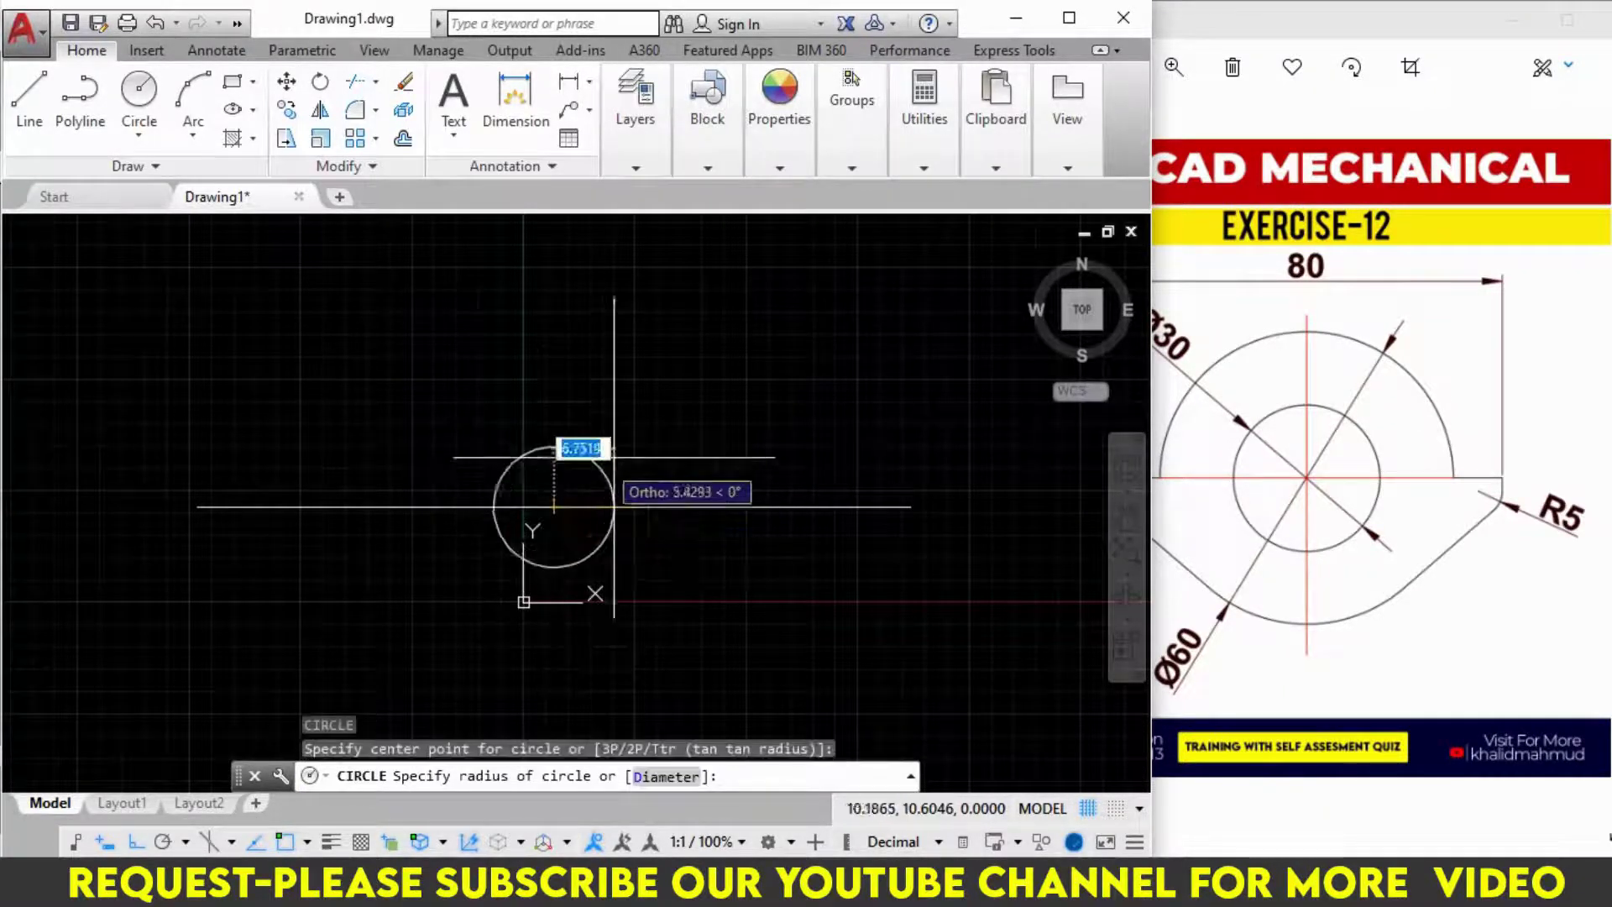
type("D")
key("Return")
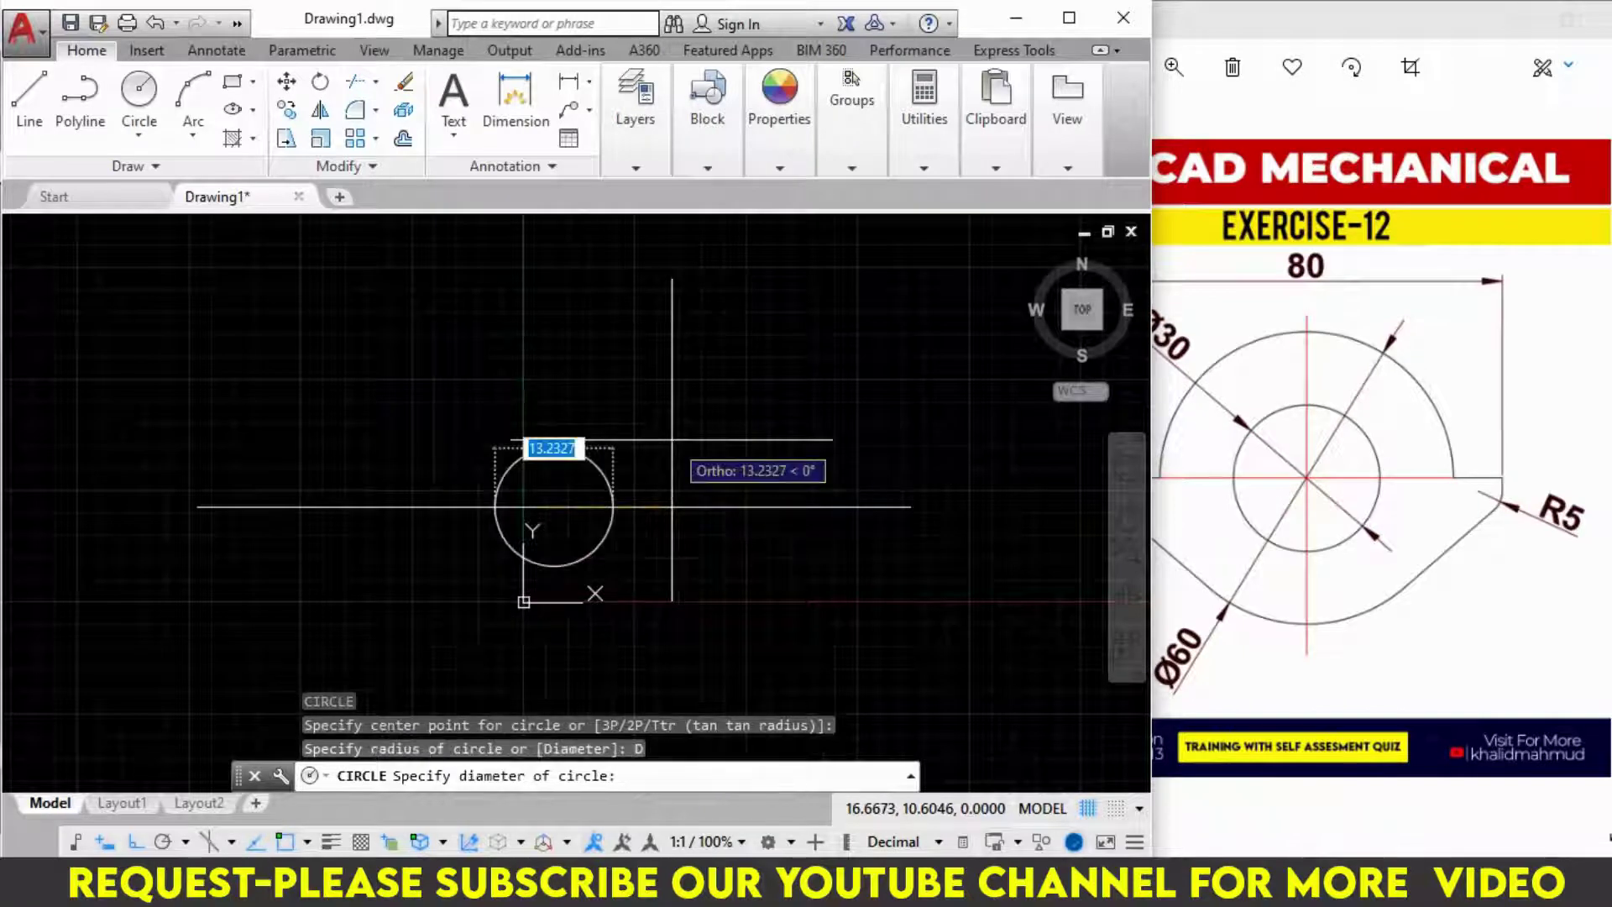
type("3")
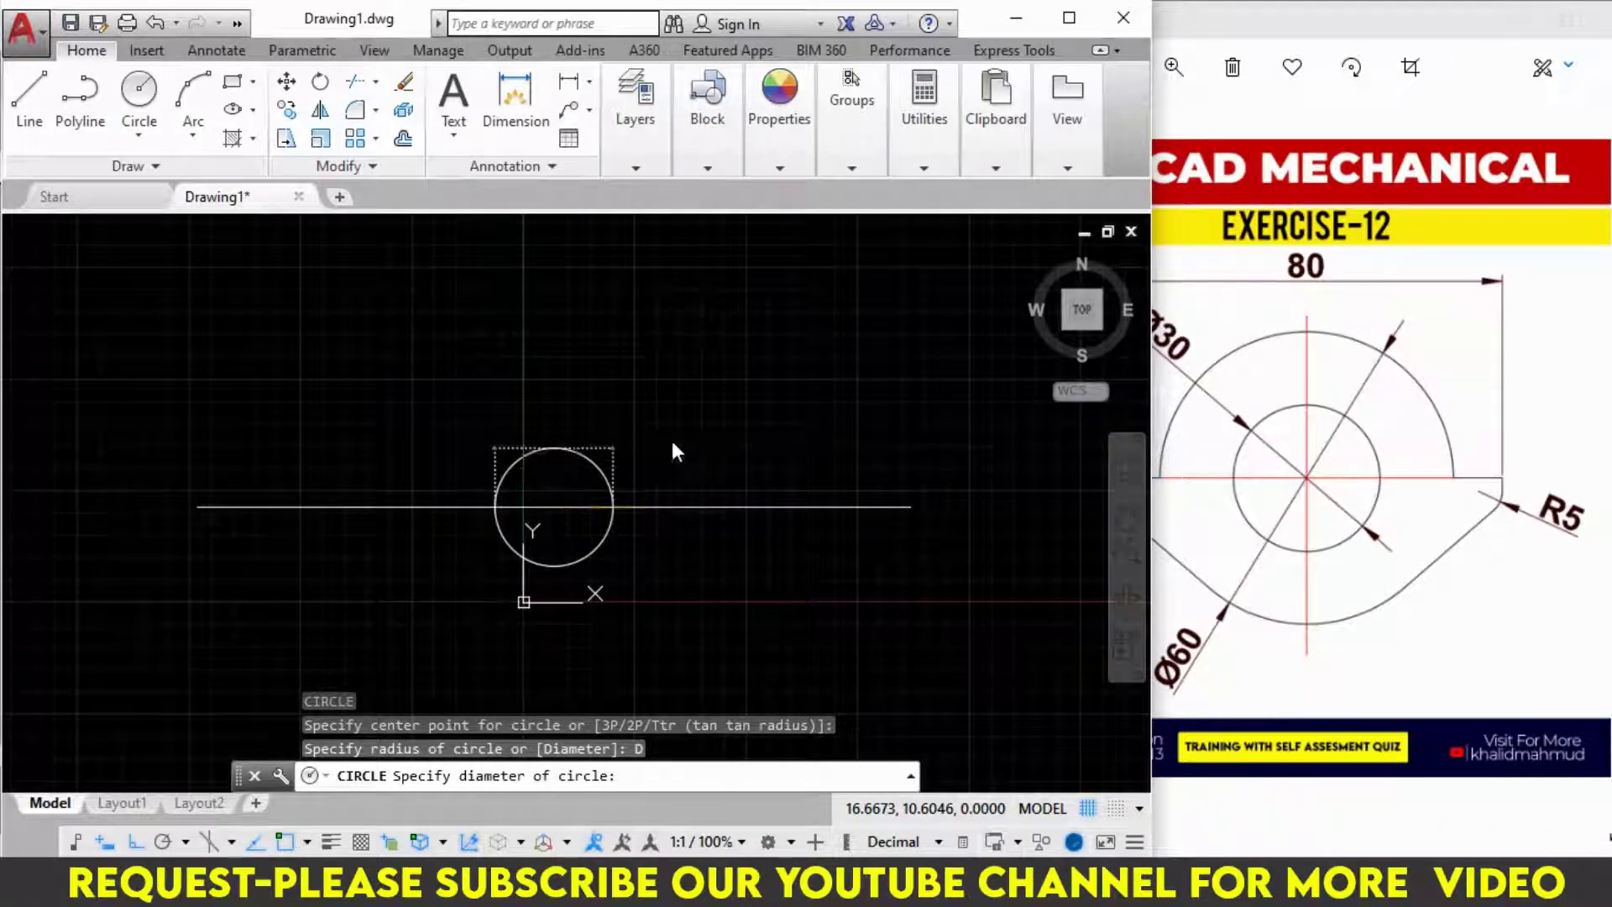
key("Return")
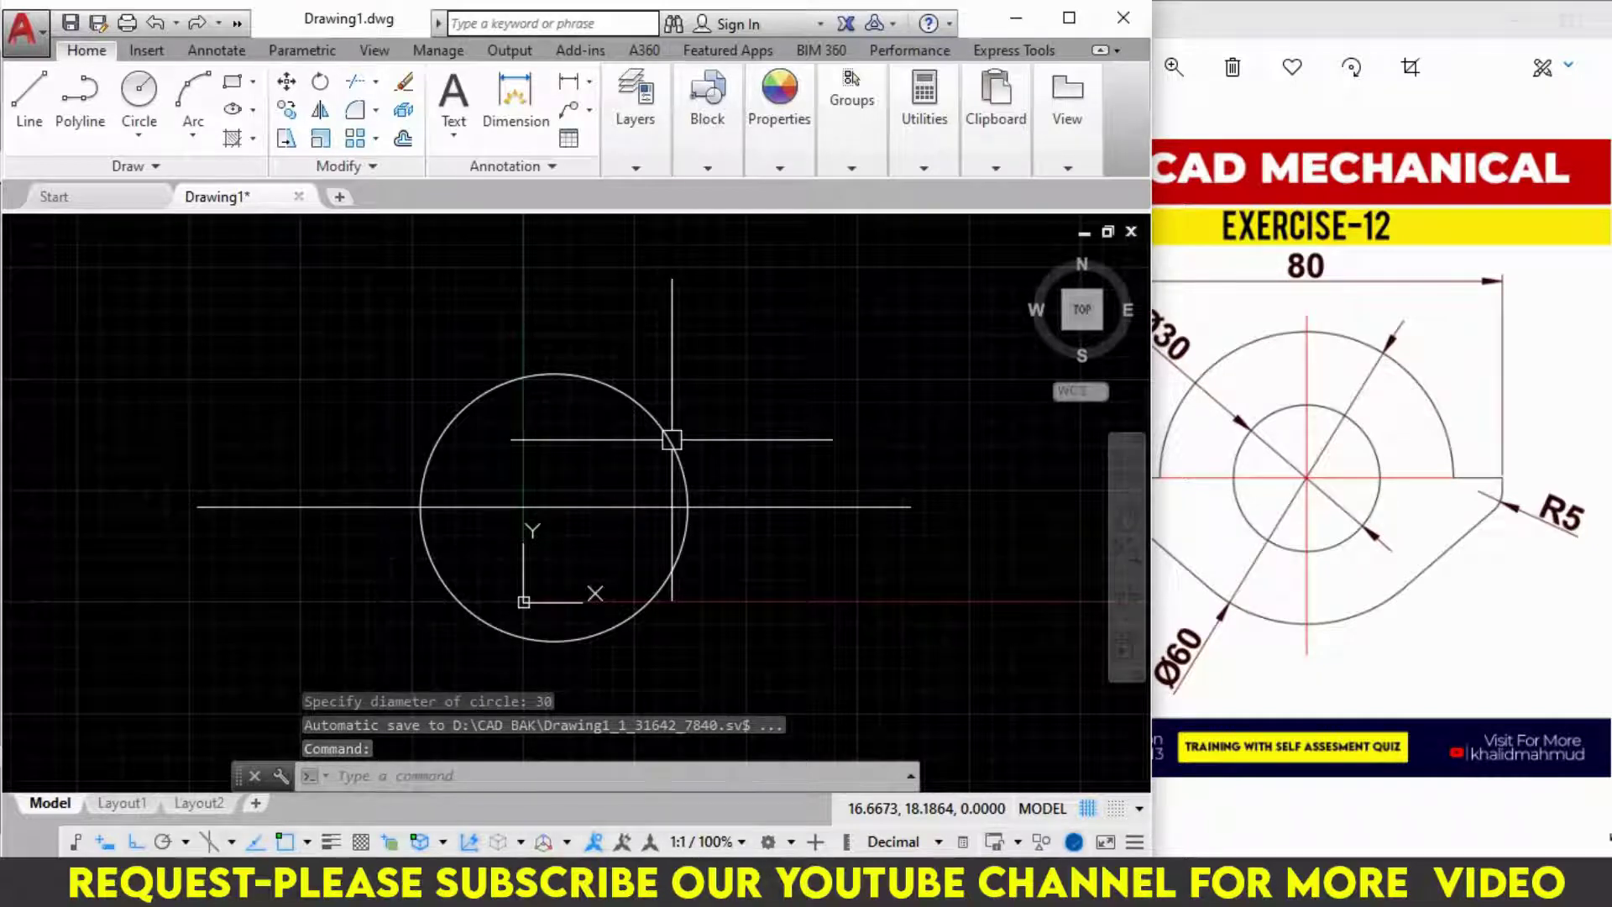
Draw a concentric Ø60 circle at the same centre
type("C")
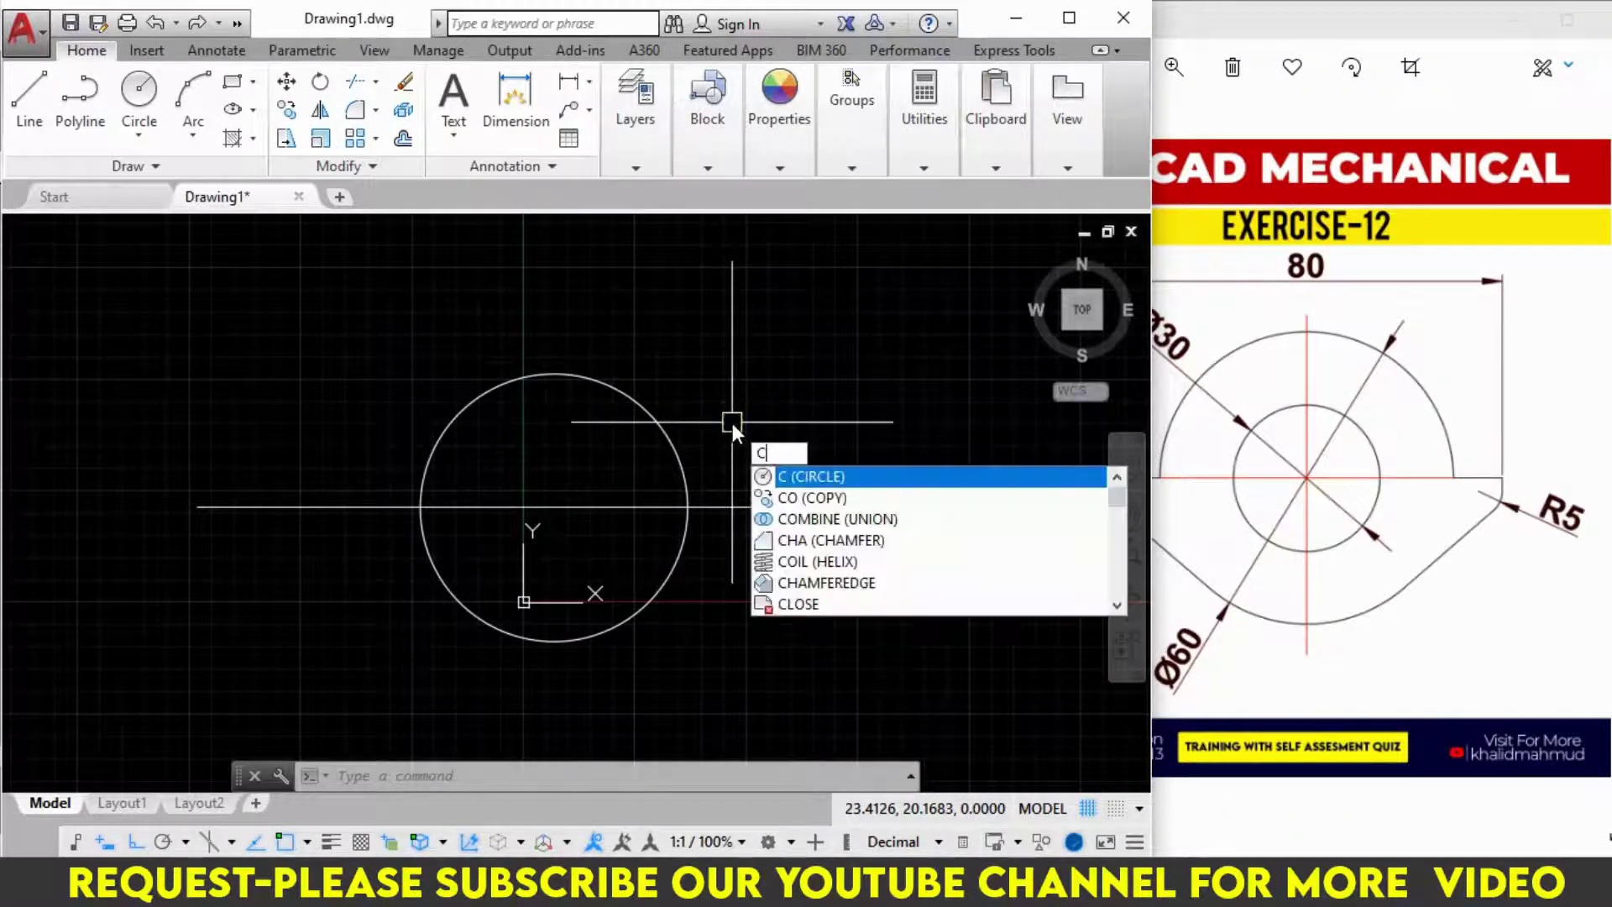
key("Return")
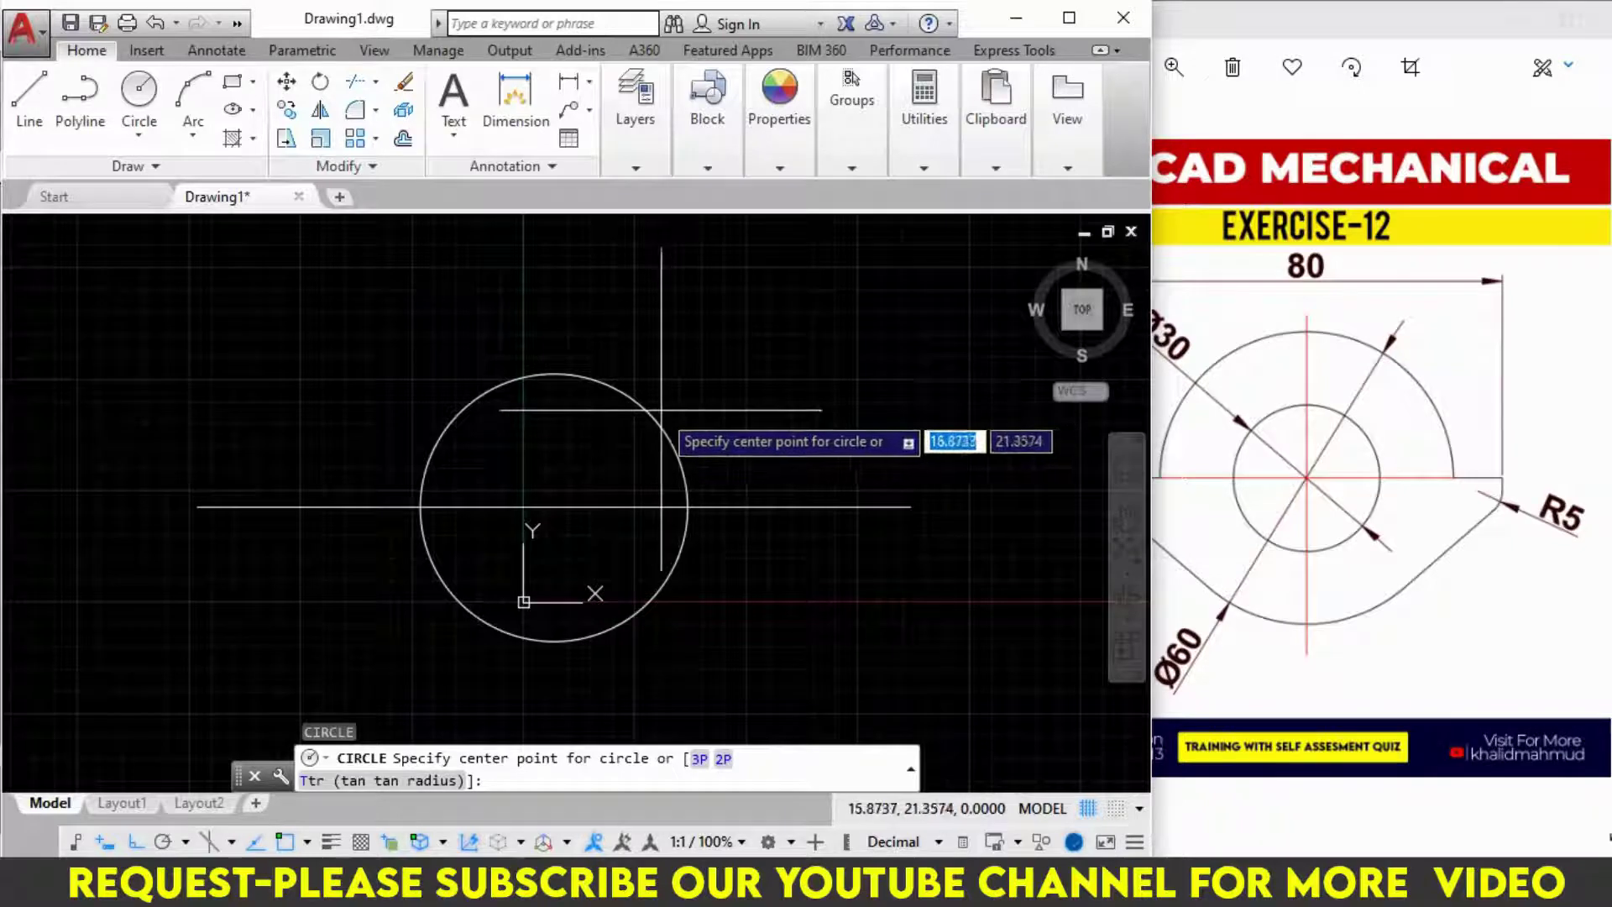
left_click(554, 507)
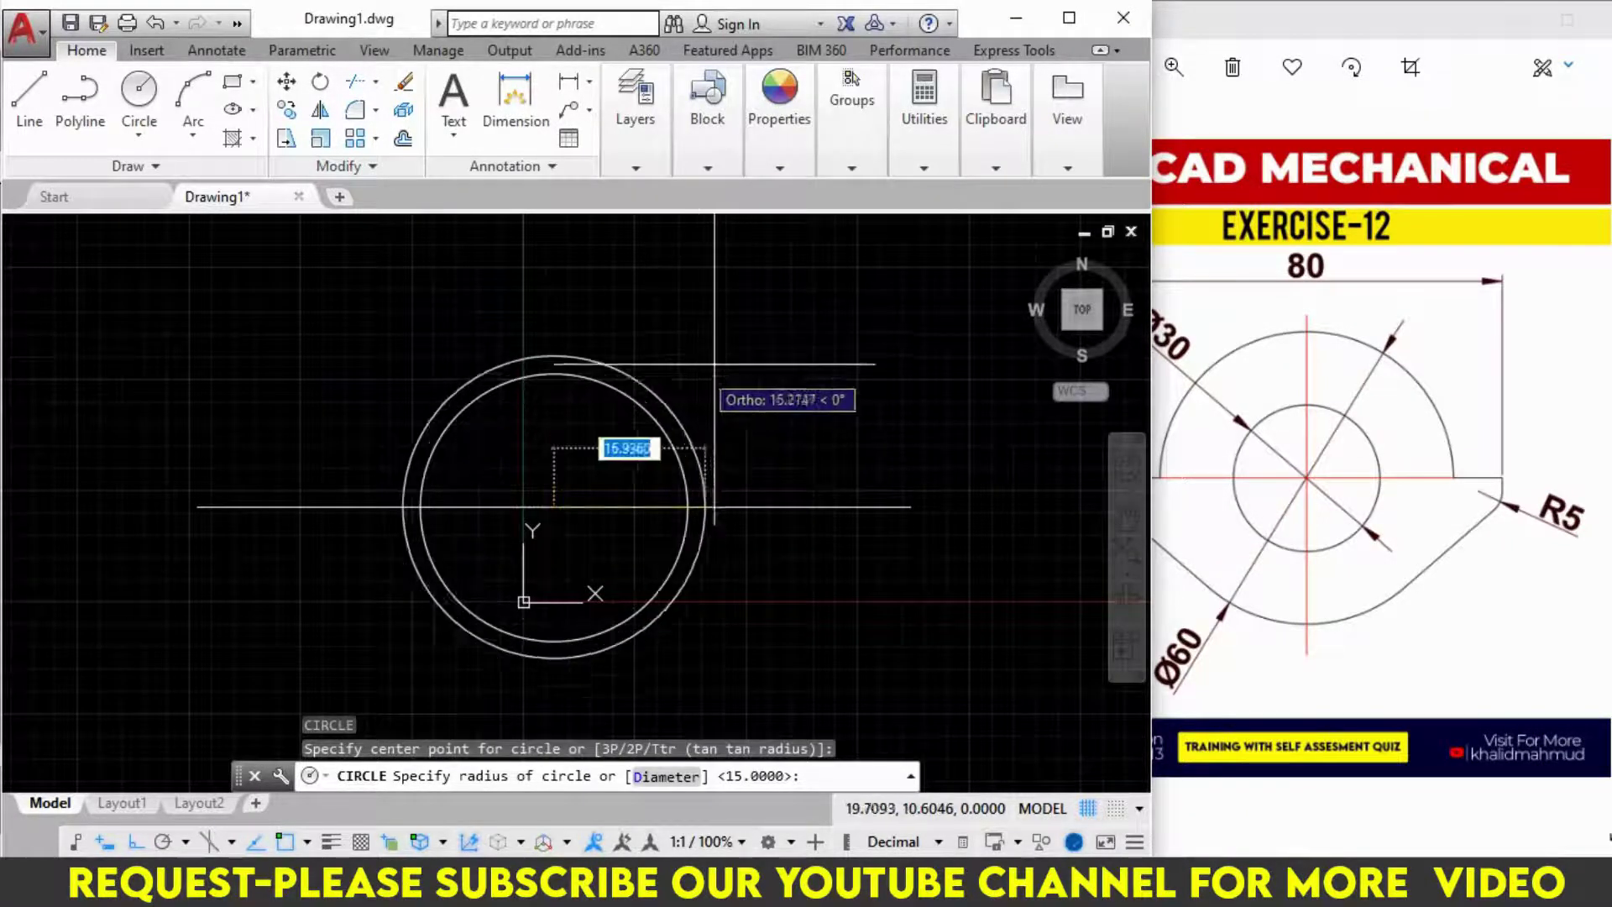
type("D")
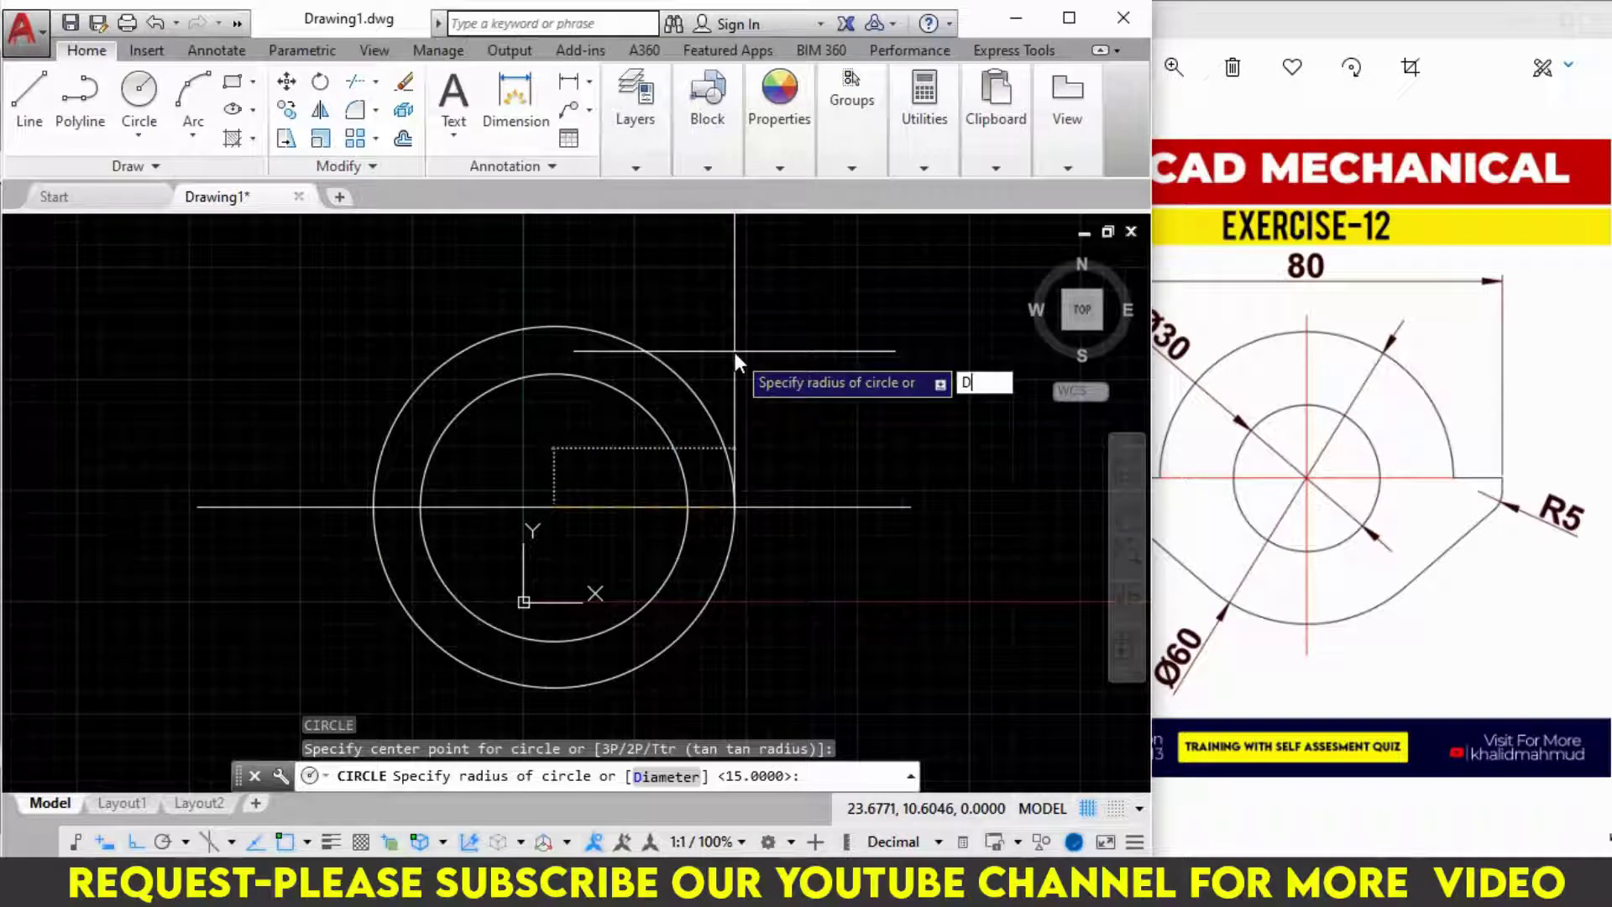
key("Return")
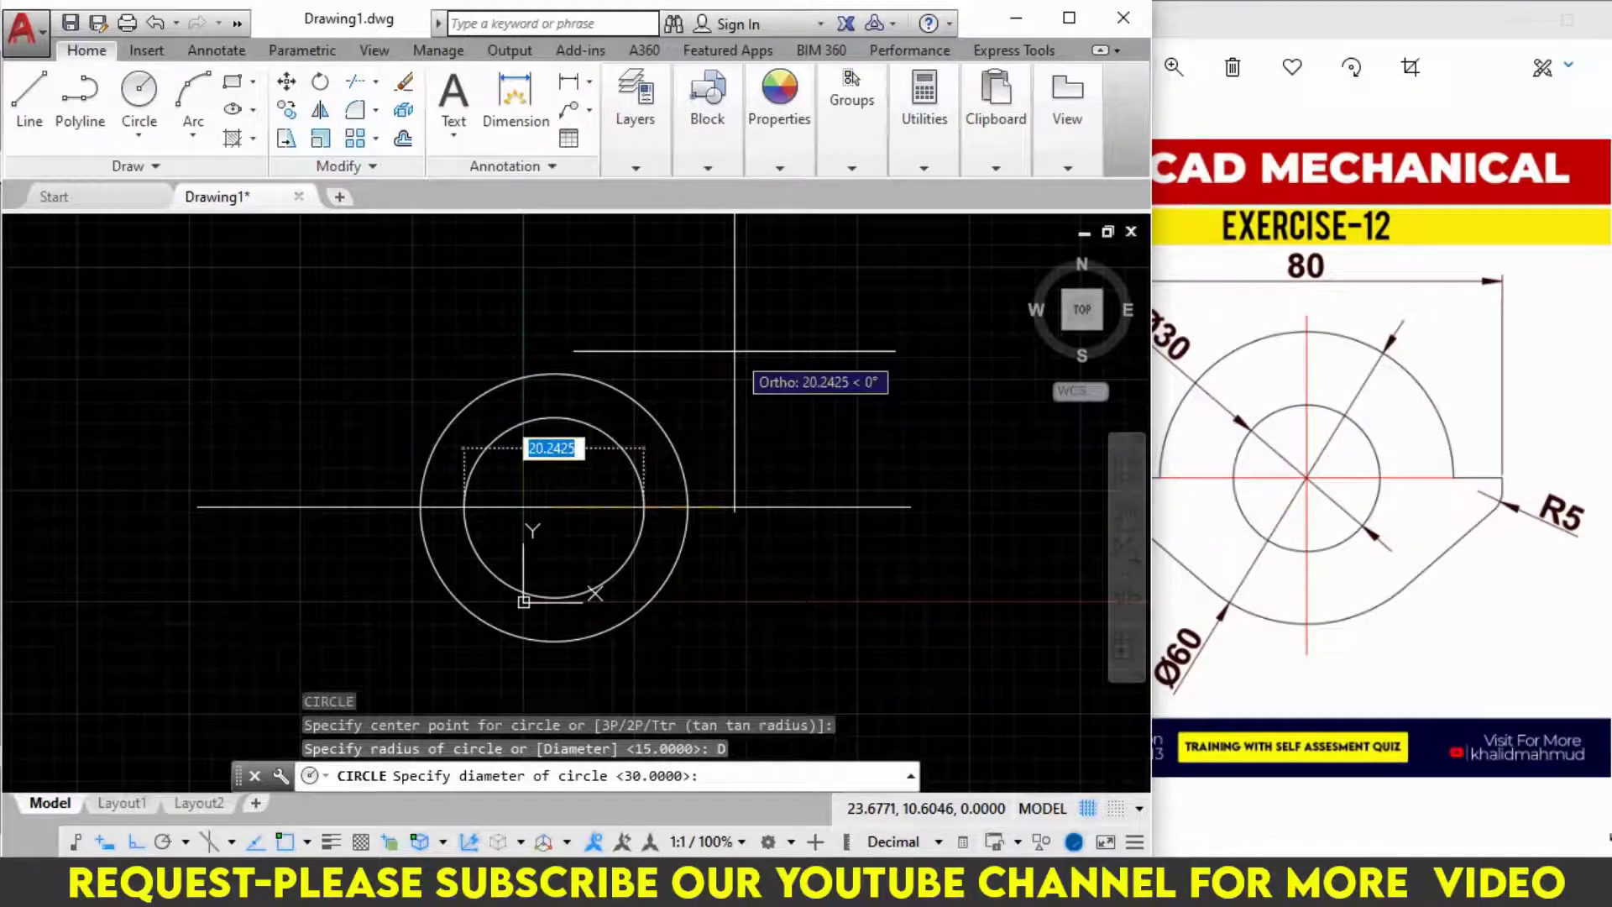
type("60")
key("Return")
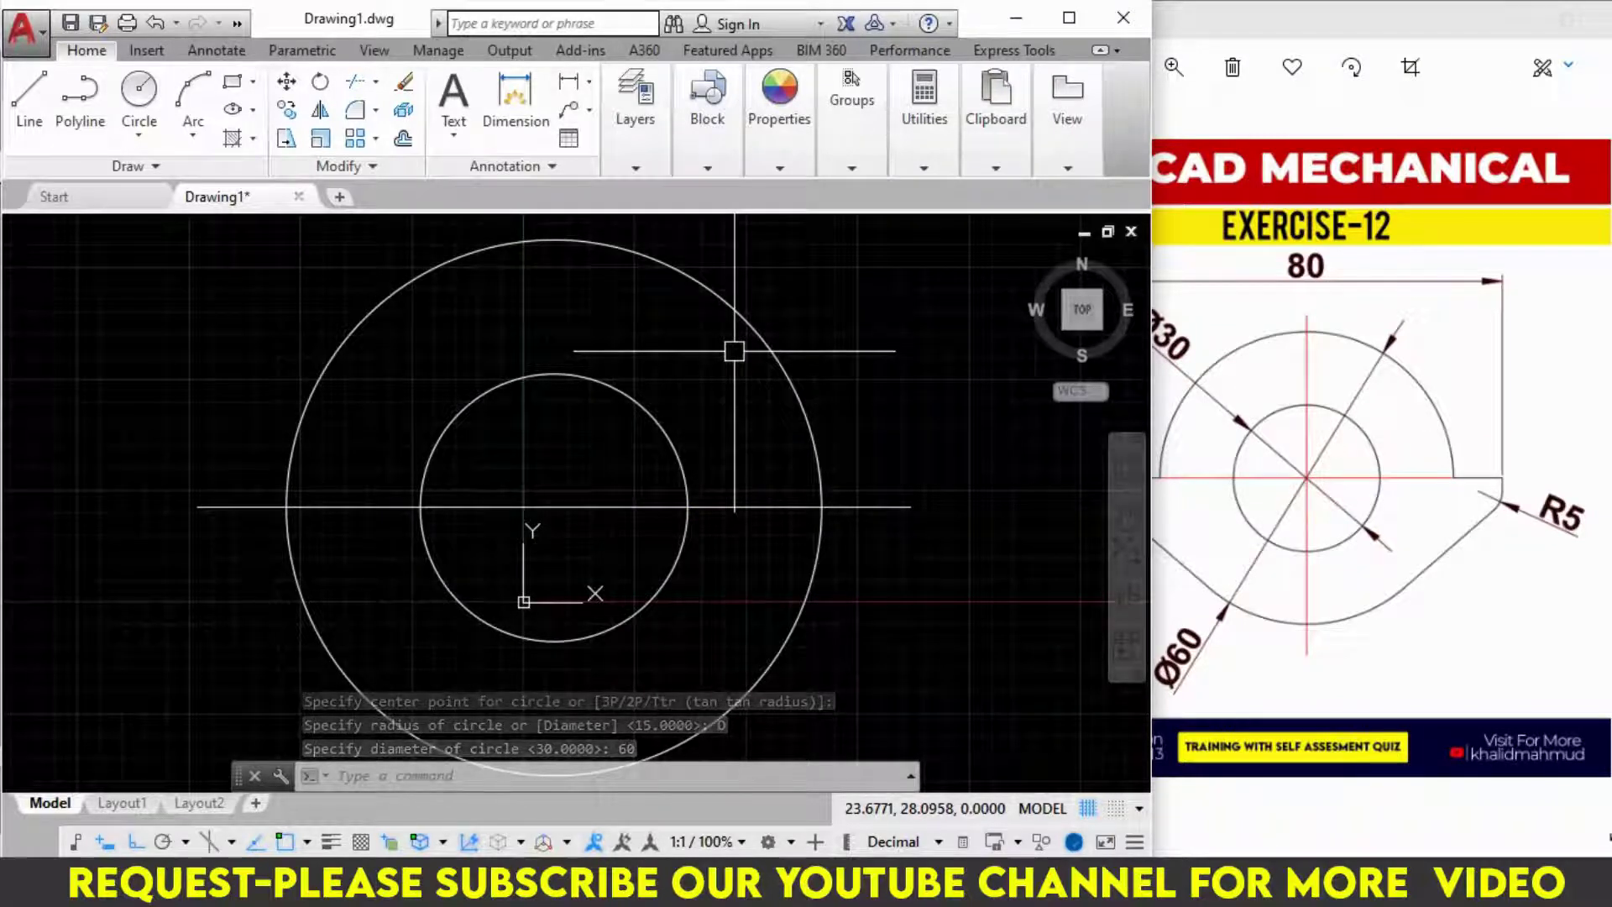
Draw a 5-unit line down from the base line's right end, then start another at the left end
type("L")
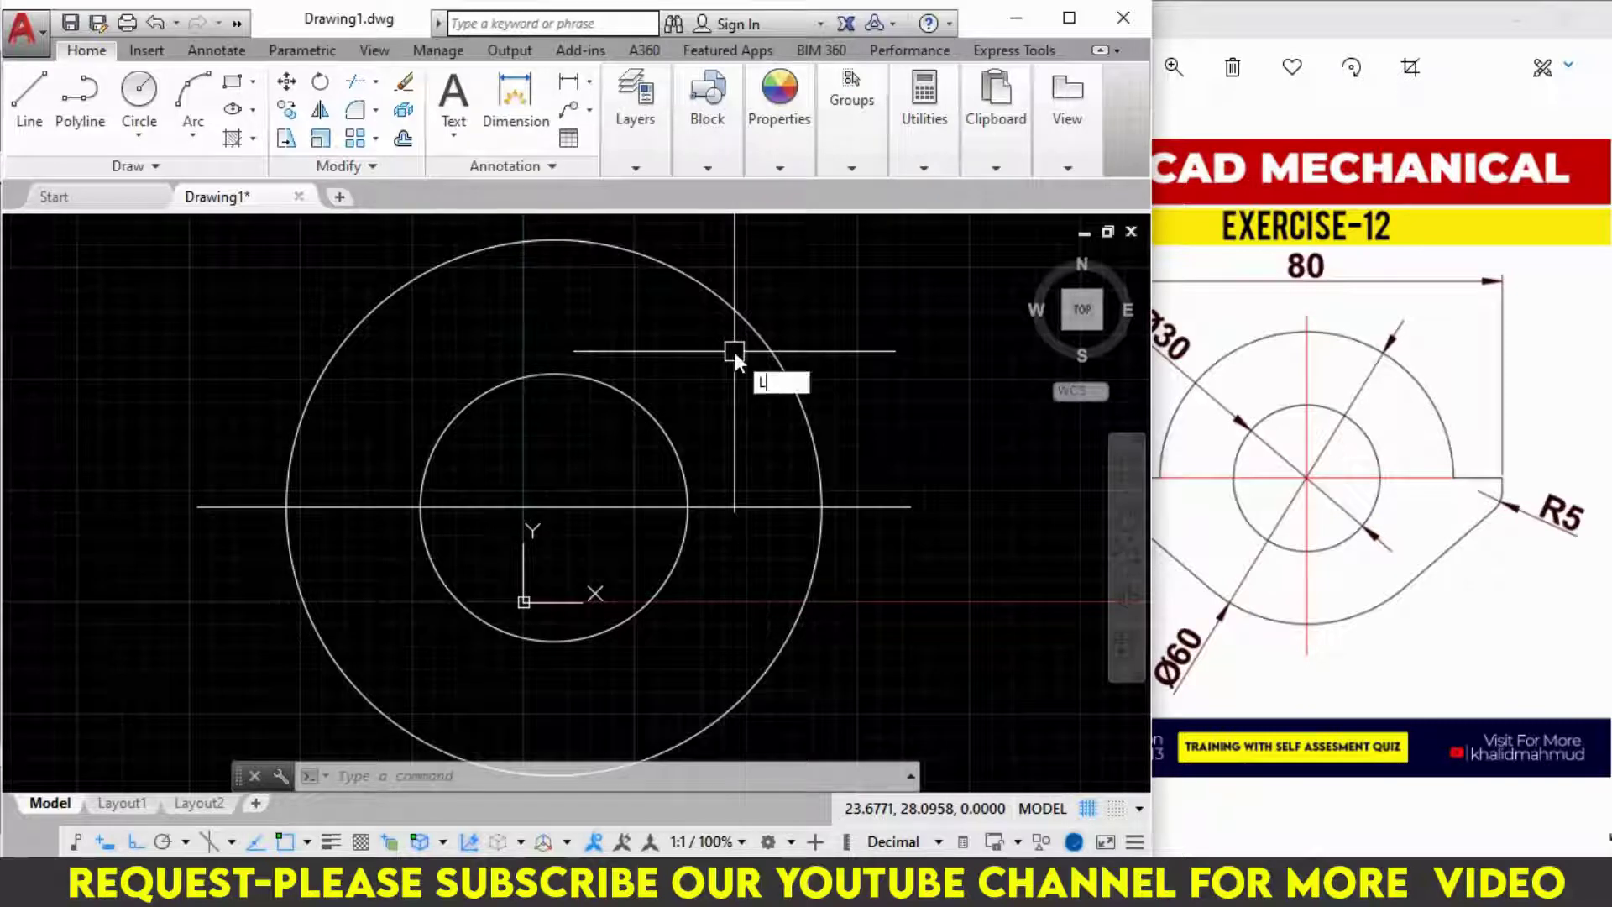
key("Return")
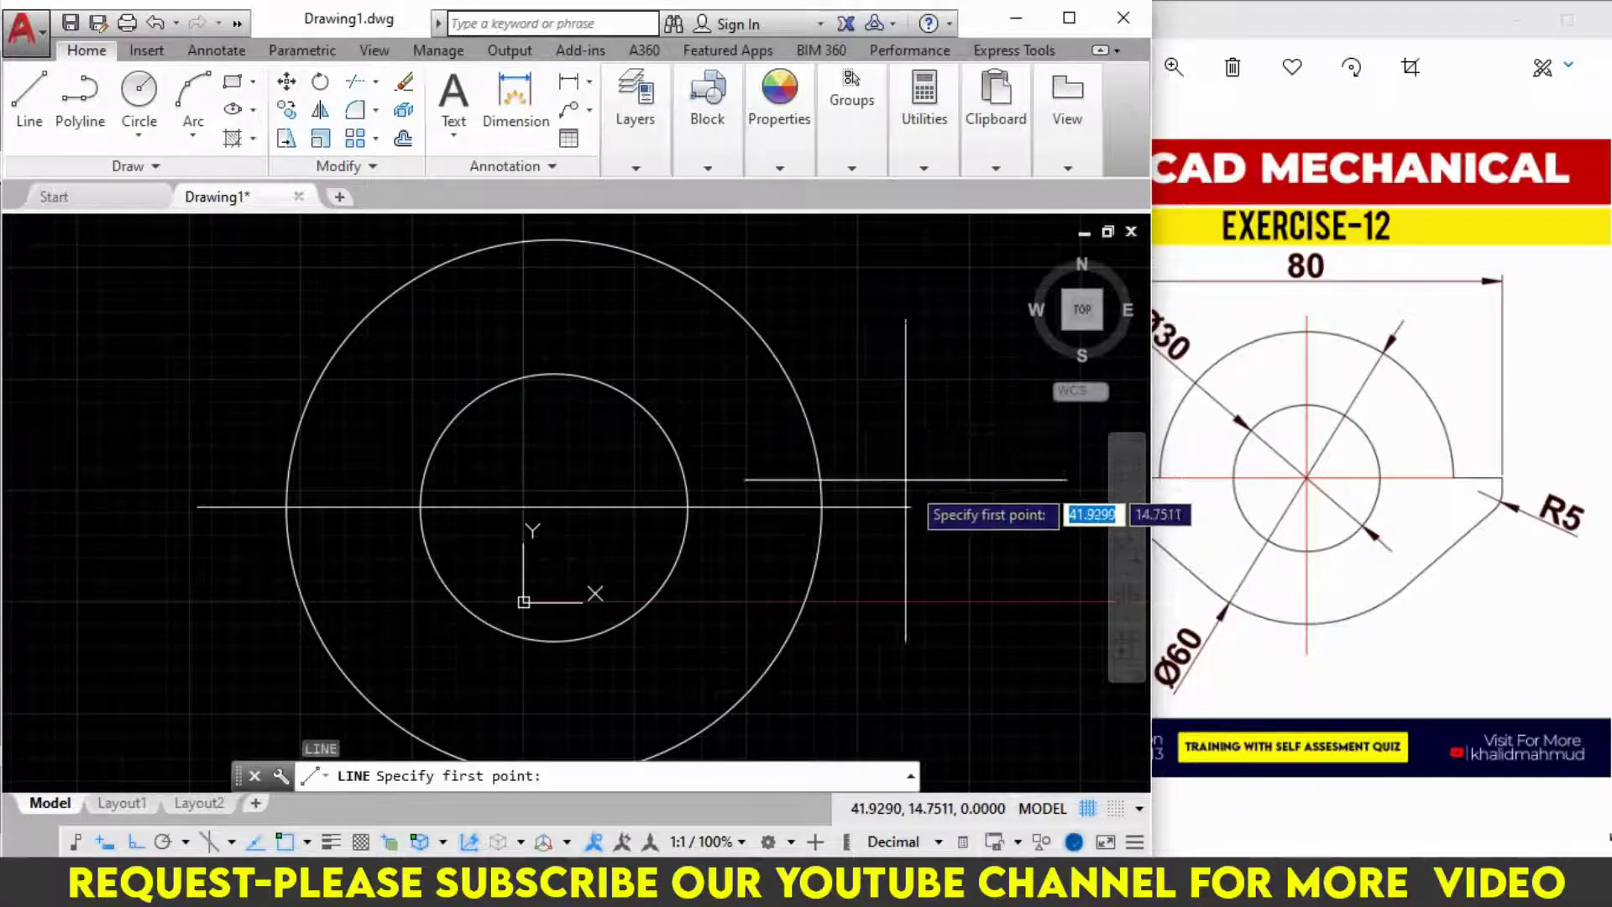
left_click(910, 508)
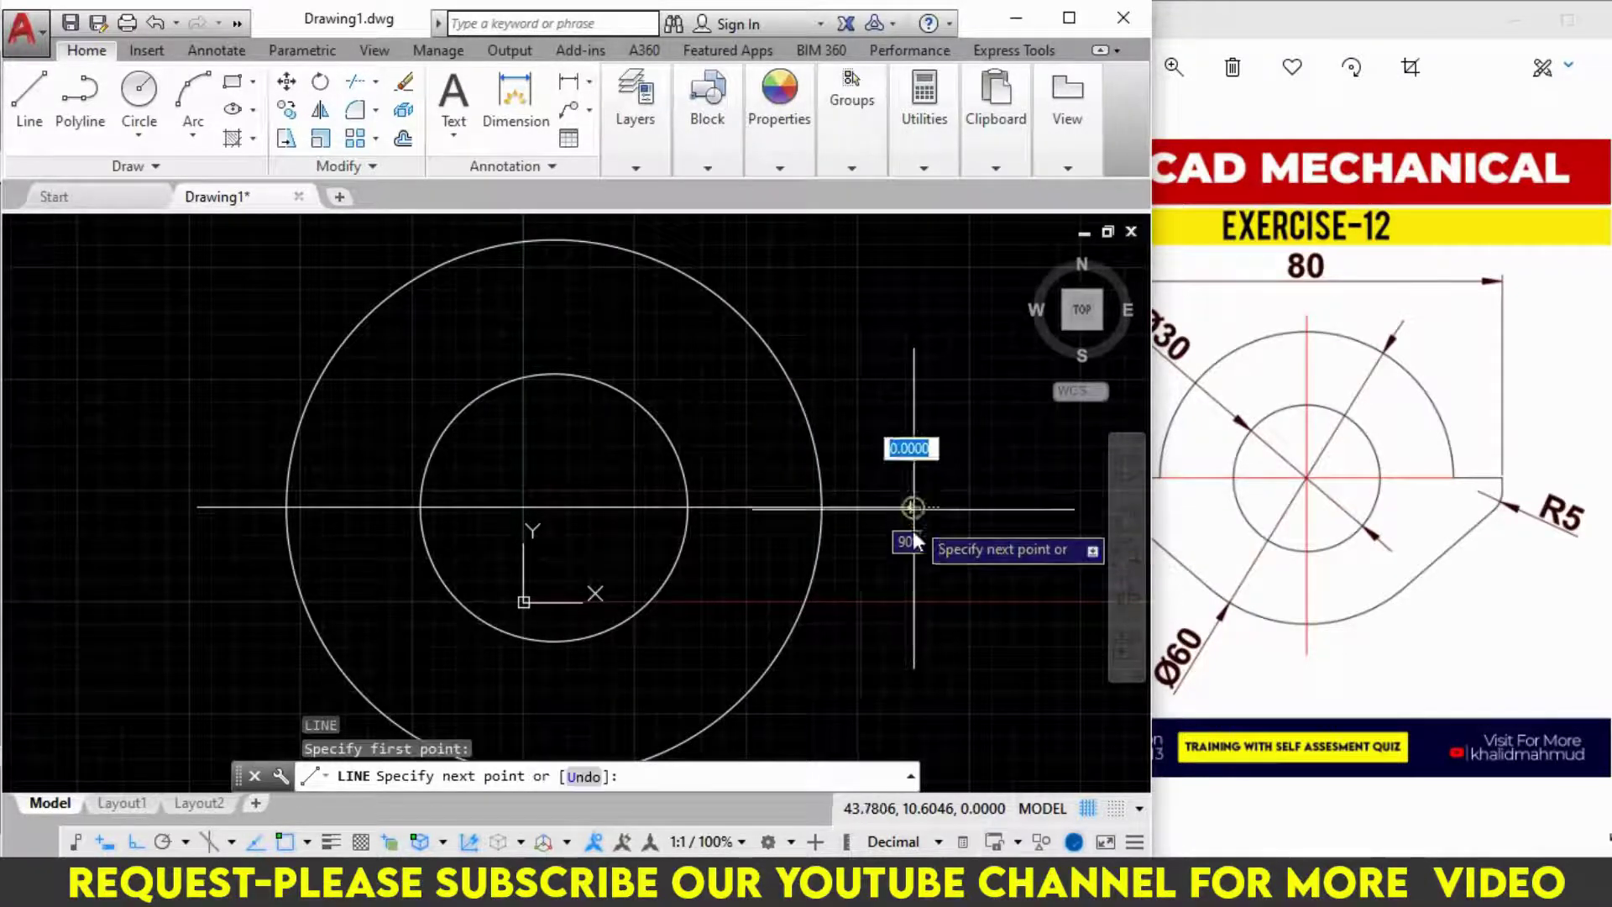
type("5")
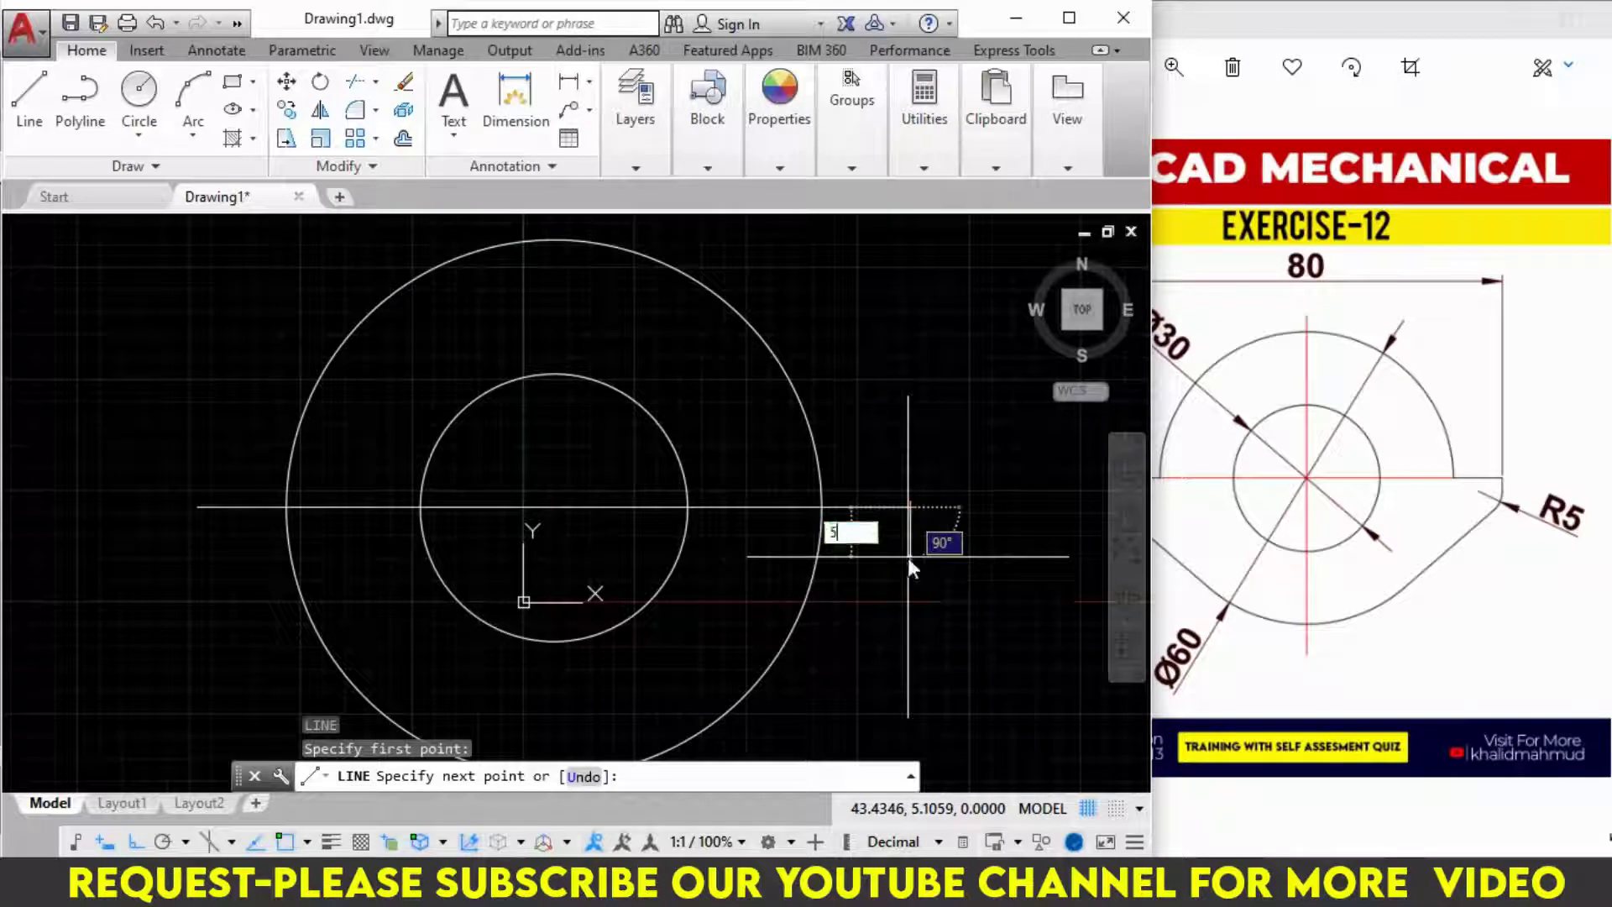
key("Return")
key("Return")
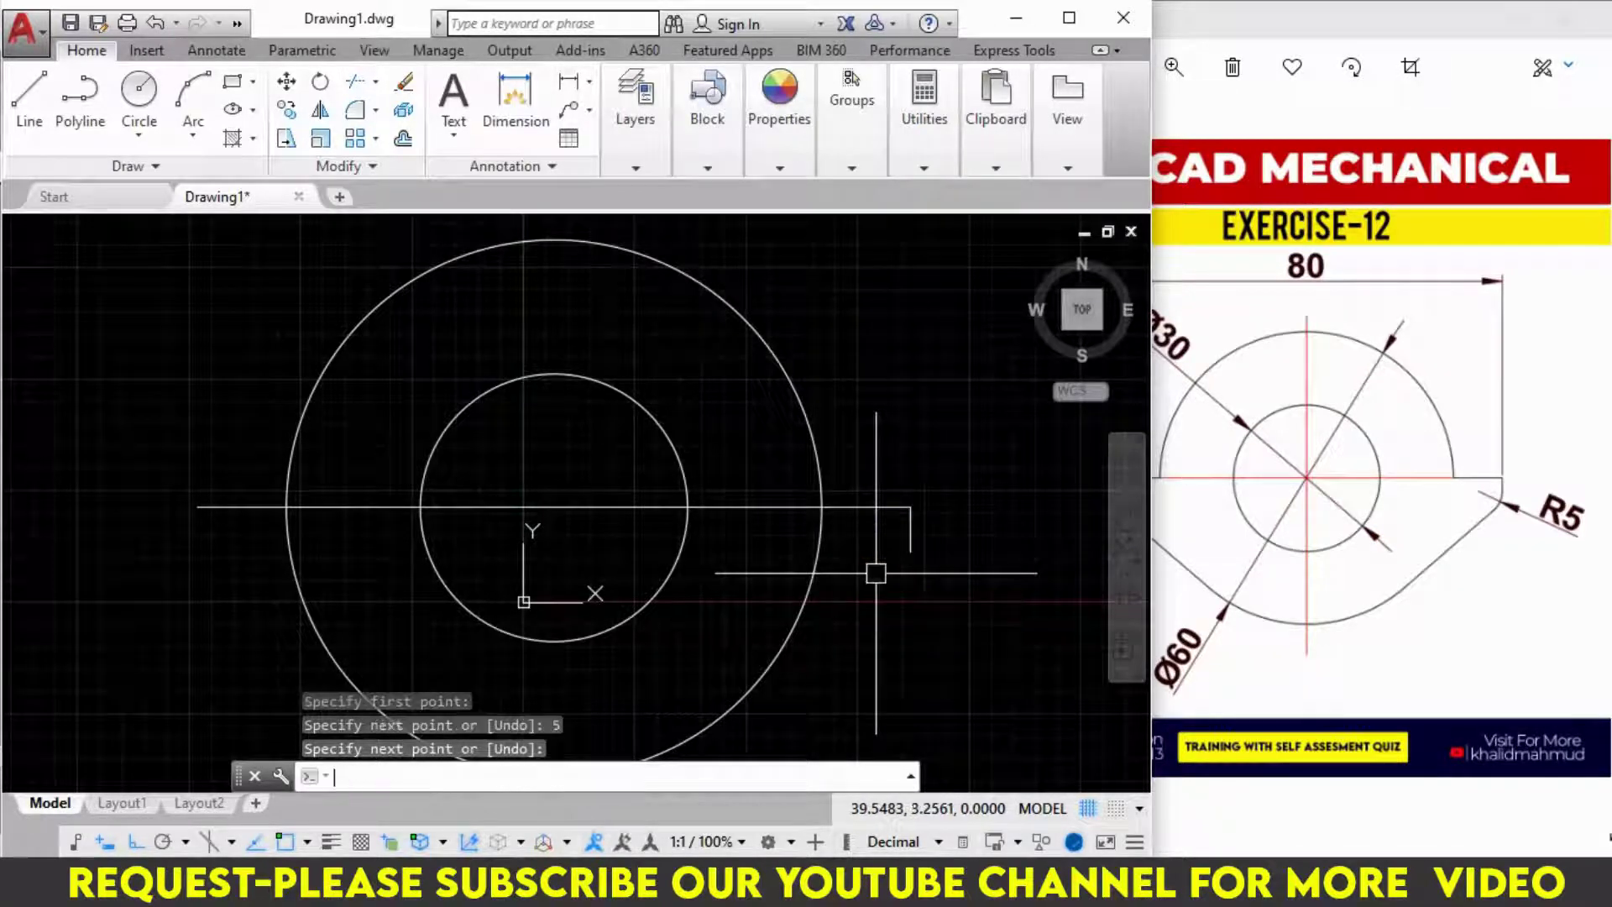
key("Return")
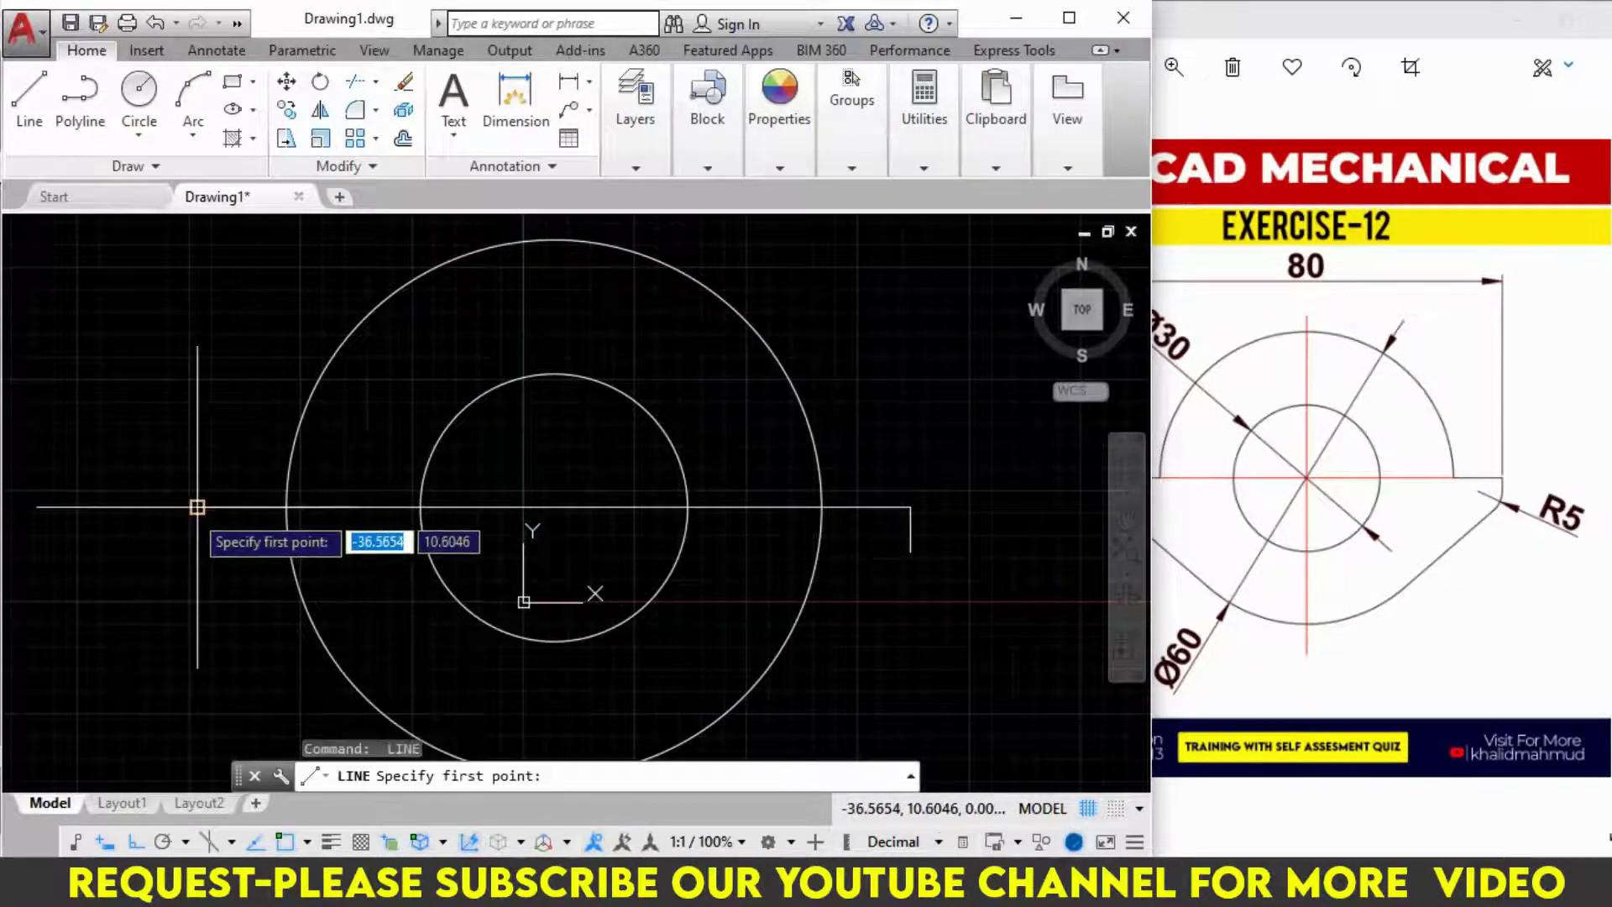
left_click(196, 507)
Finish the 5-unit left drop and continue a sloping line tangent to the Ø60 circle
type("5")
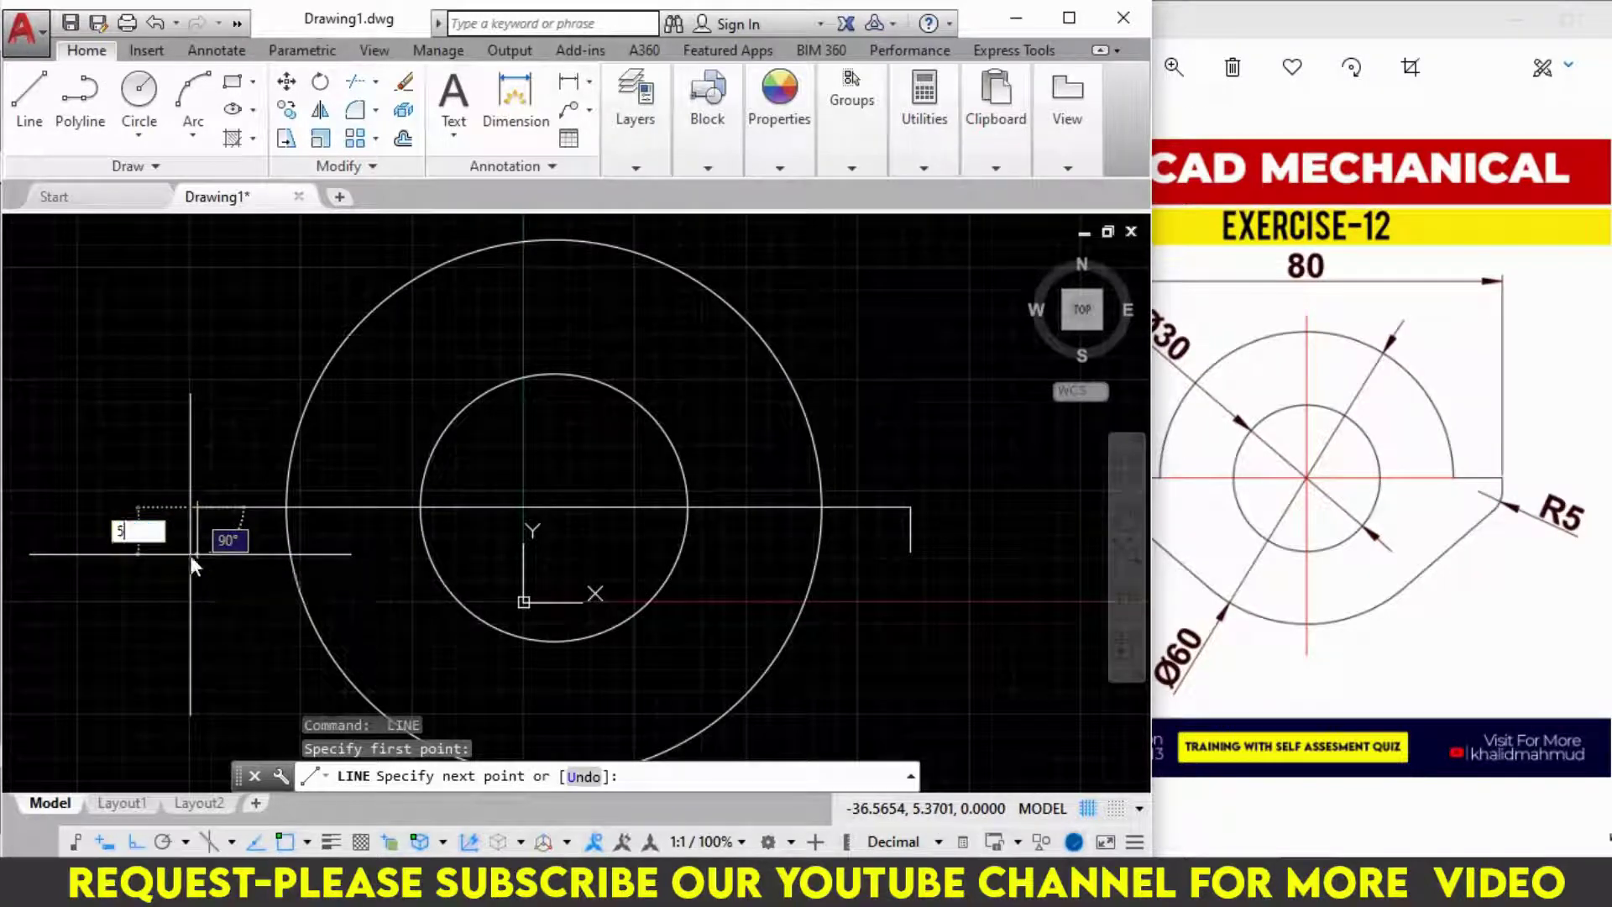
key("Return")
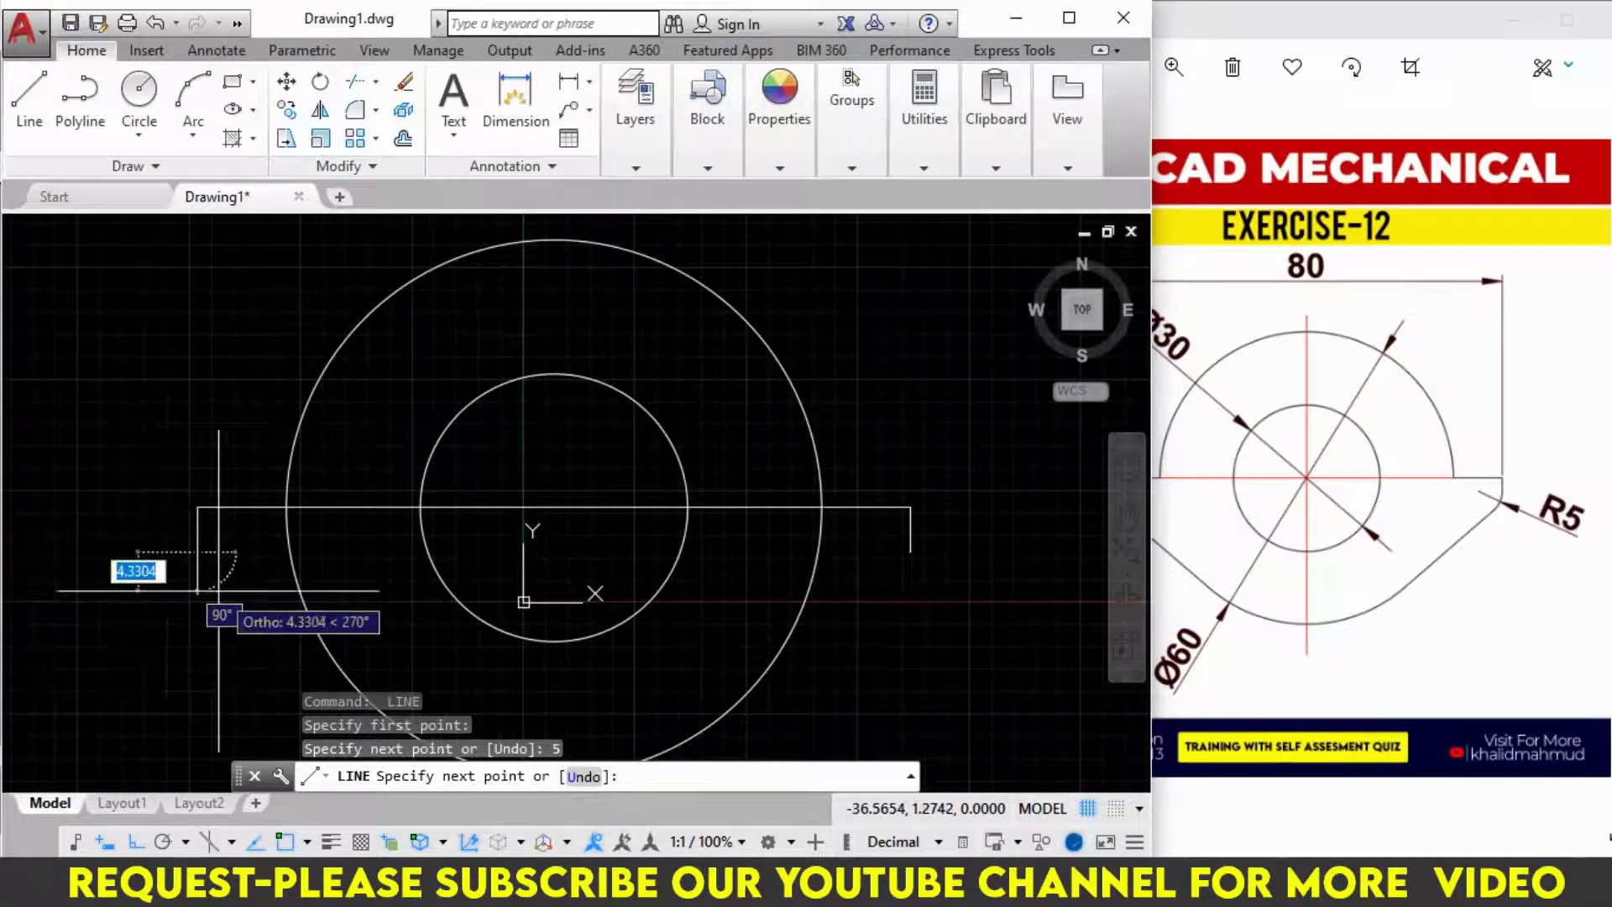
left_click(131, 842)
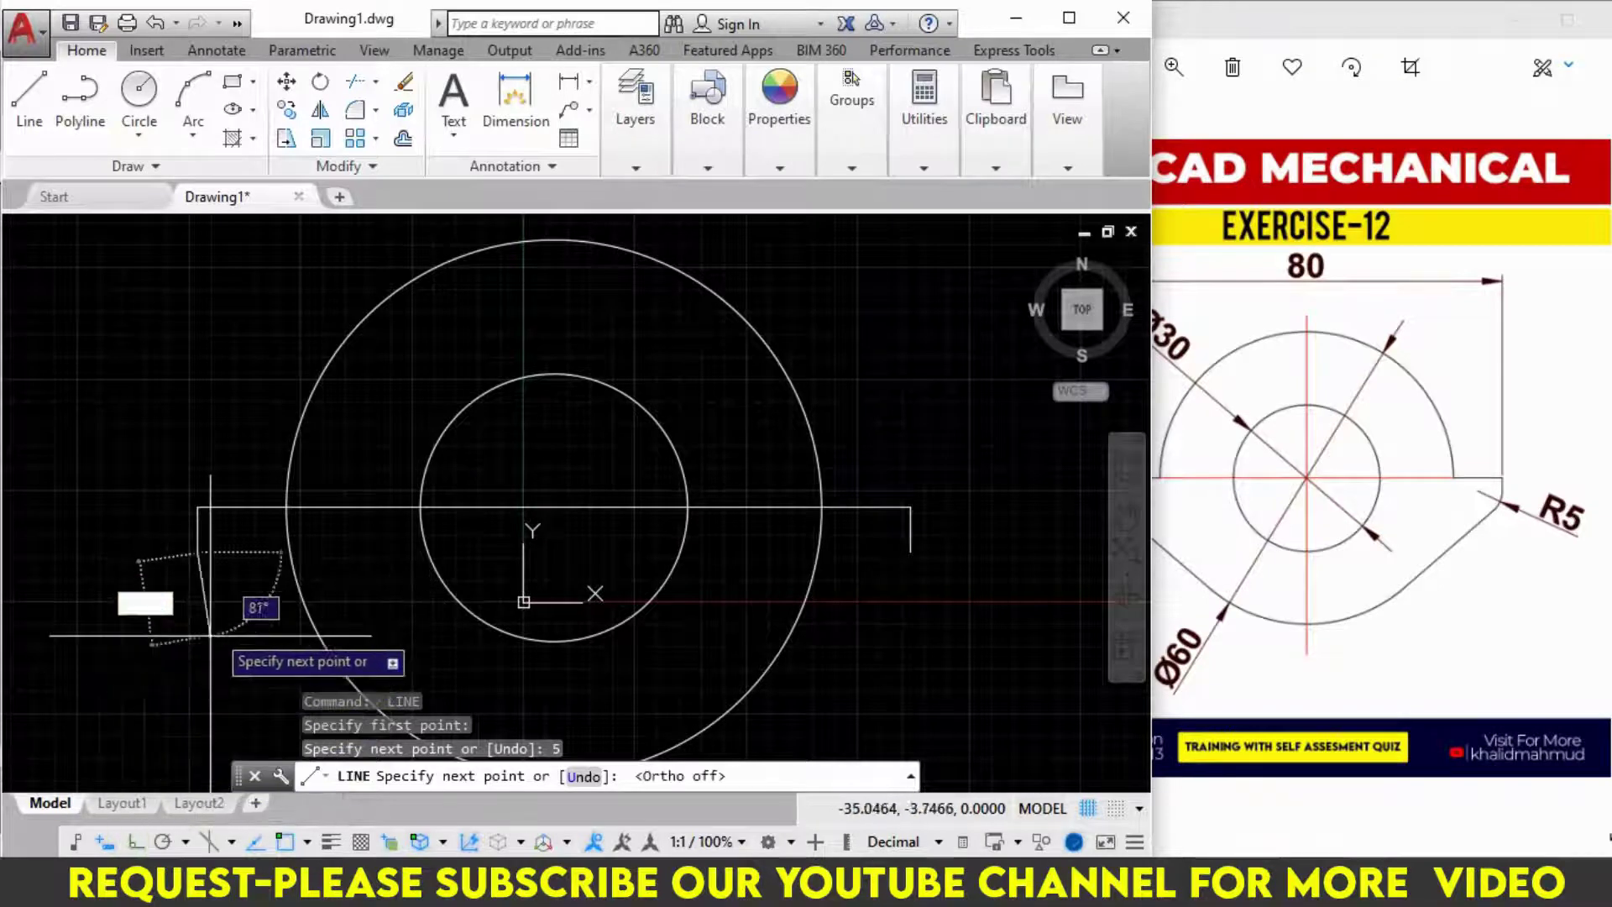
right_click(218, 602, "shift")
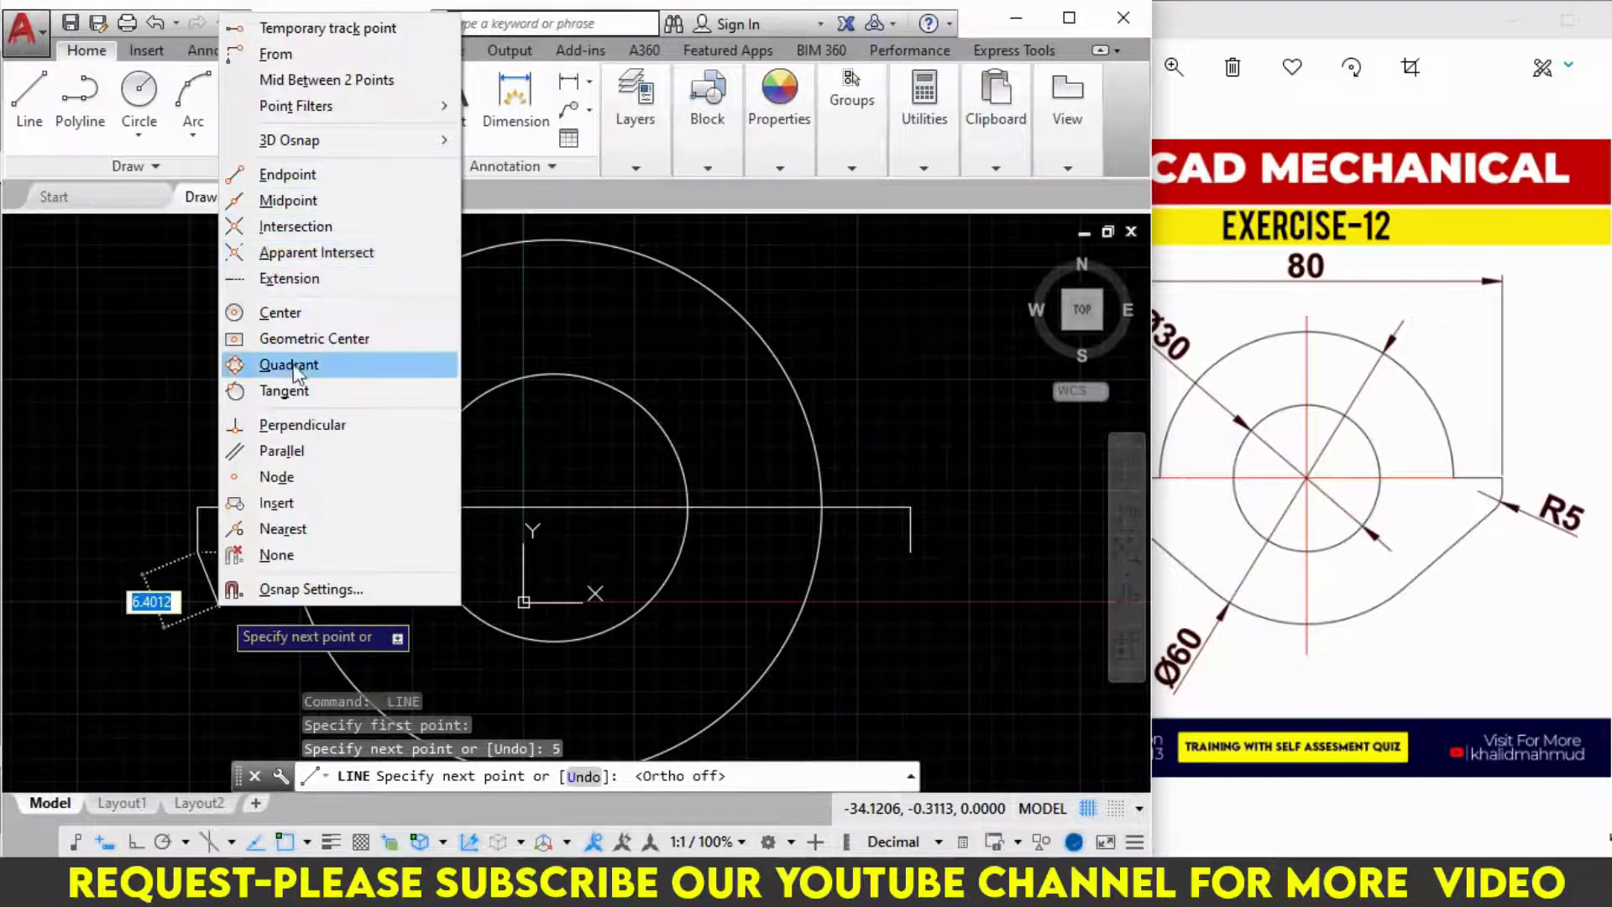
left_click(284, 391)
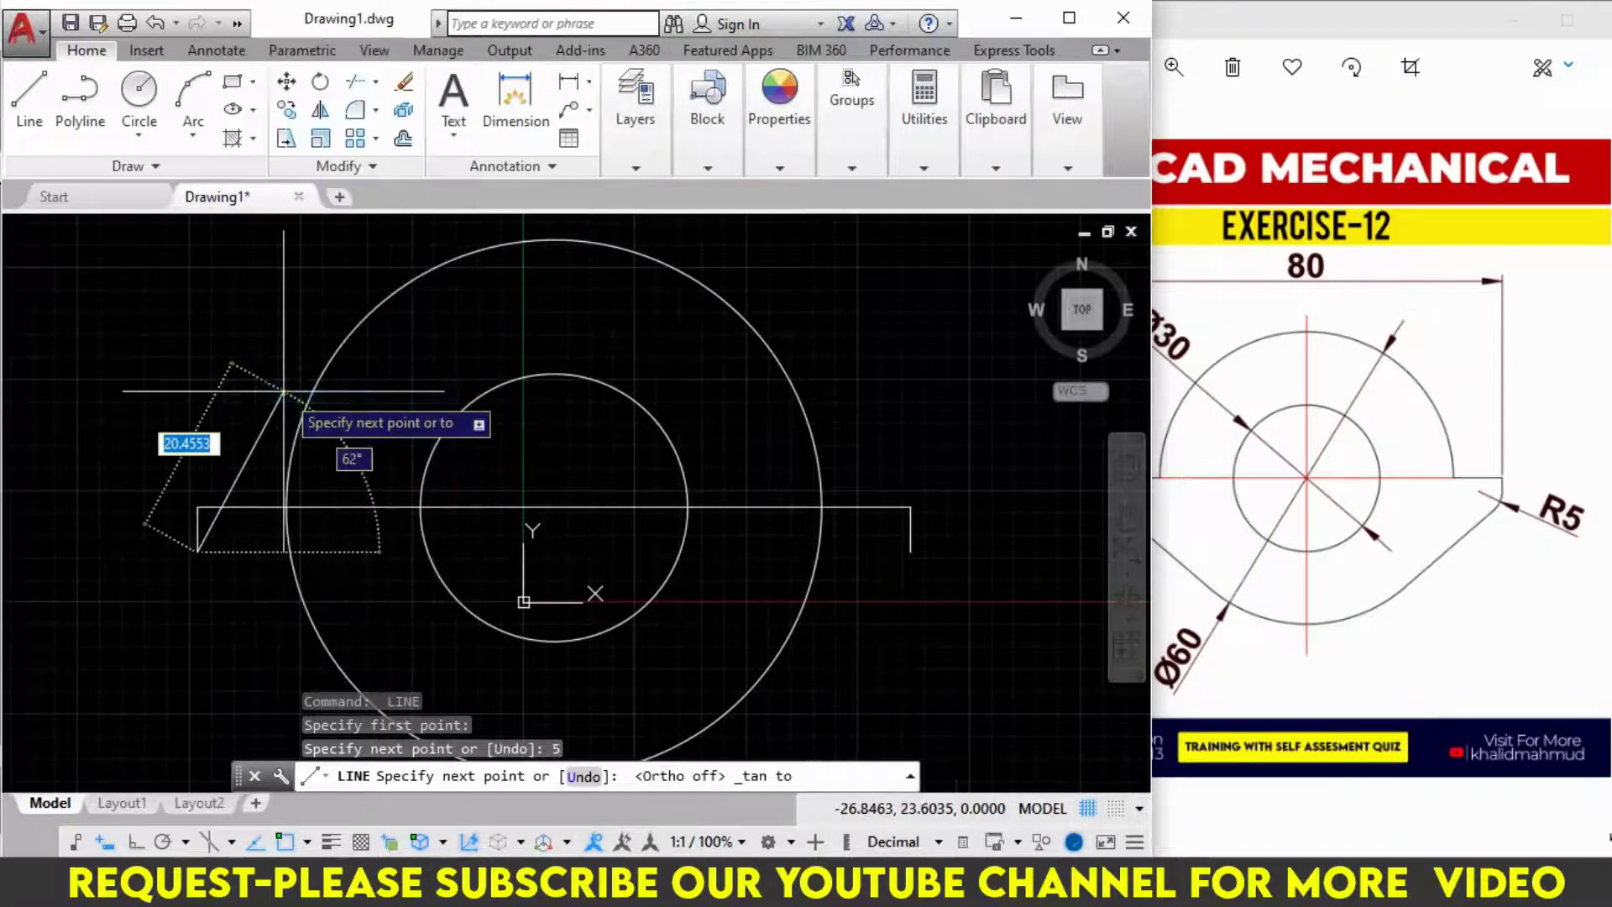
mouse_move(298, 528)
middle_mouse_down()
mouse_move(363, 468)
mouse_move(451, 466)
middle_mouse_up()
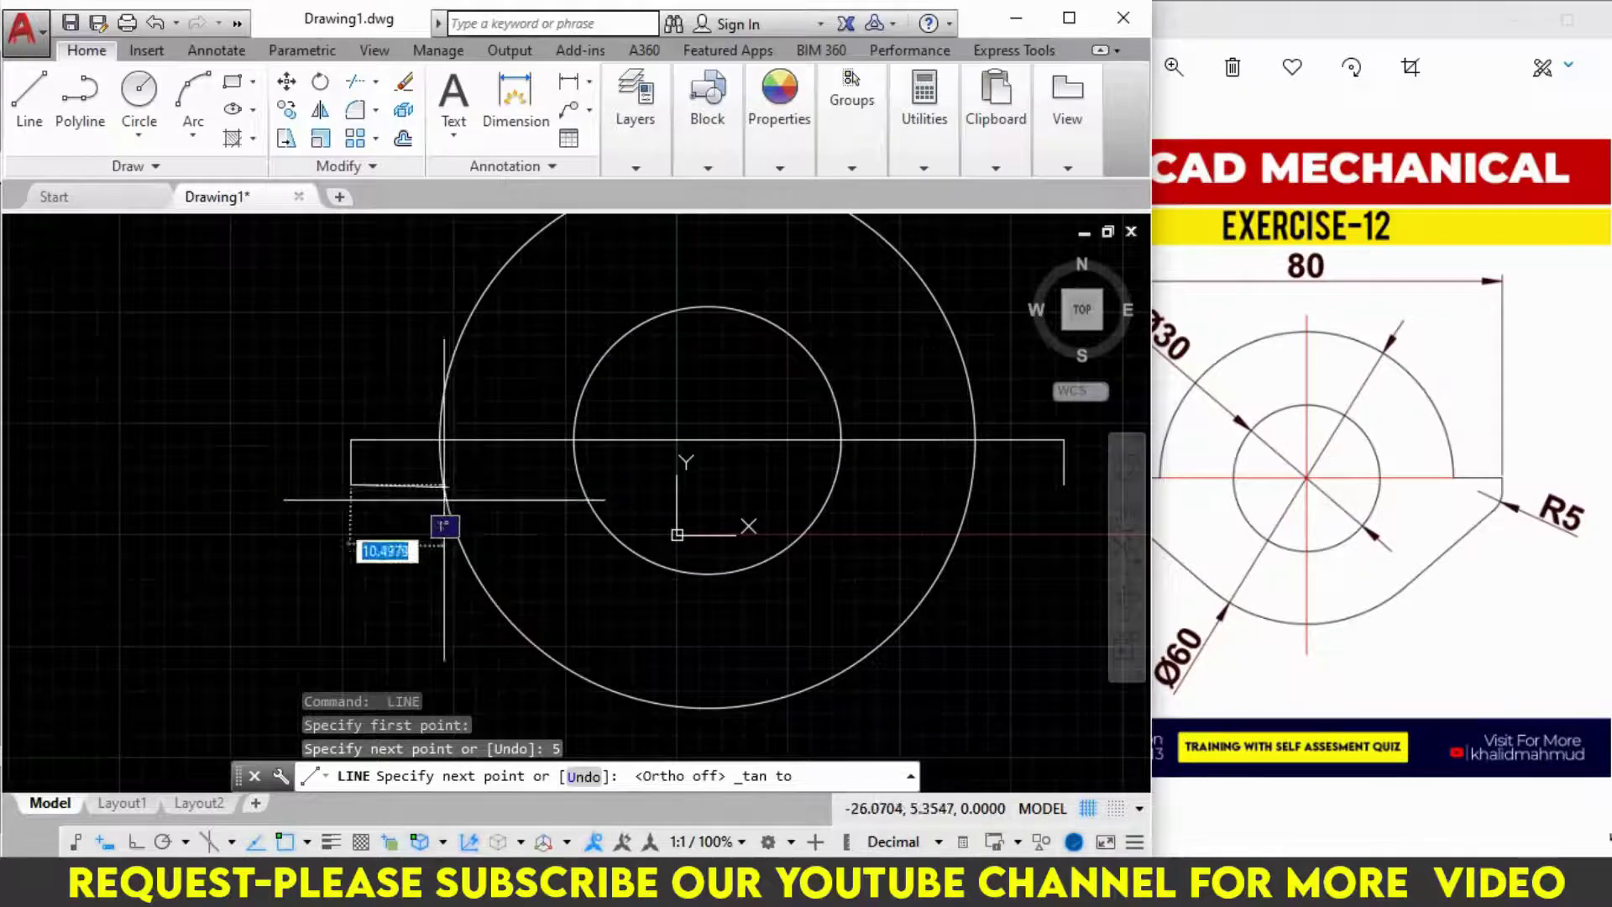
left_click(531, 641)
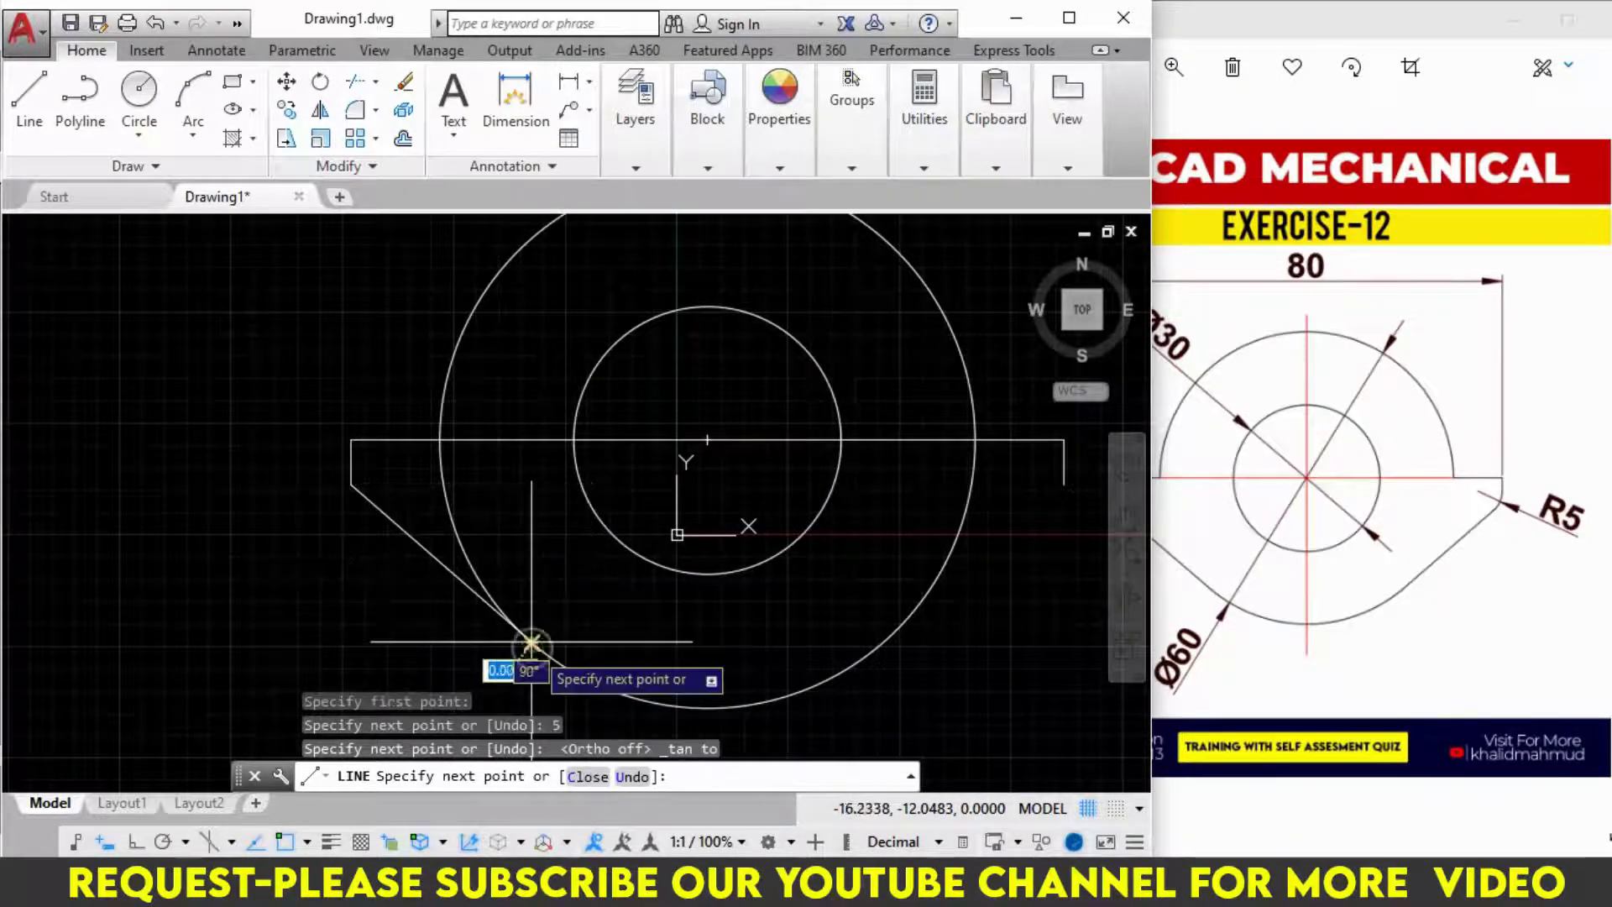
key("Return")
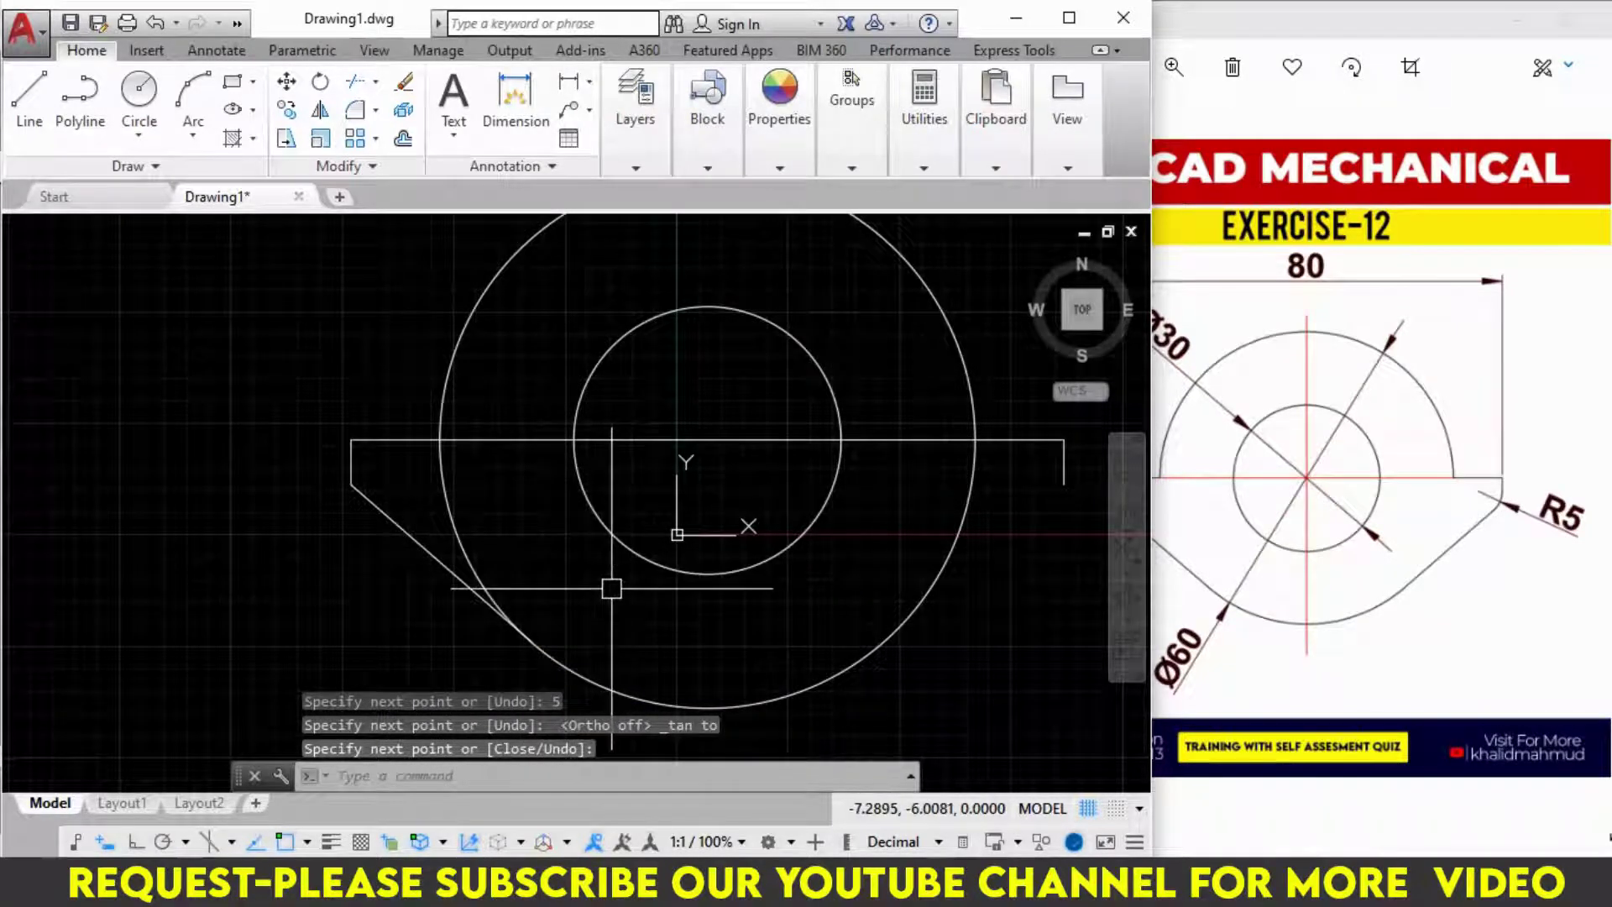
Draw the right sloping line from the right drop's bottom, tangent to the Ø60 circle
type("l")
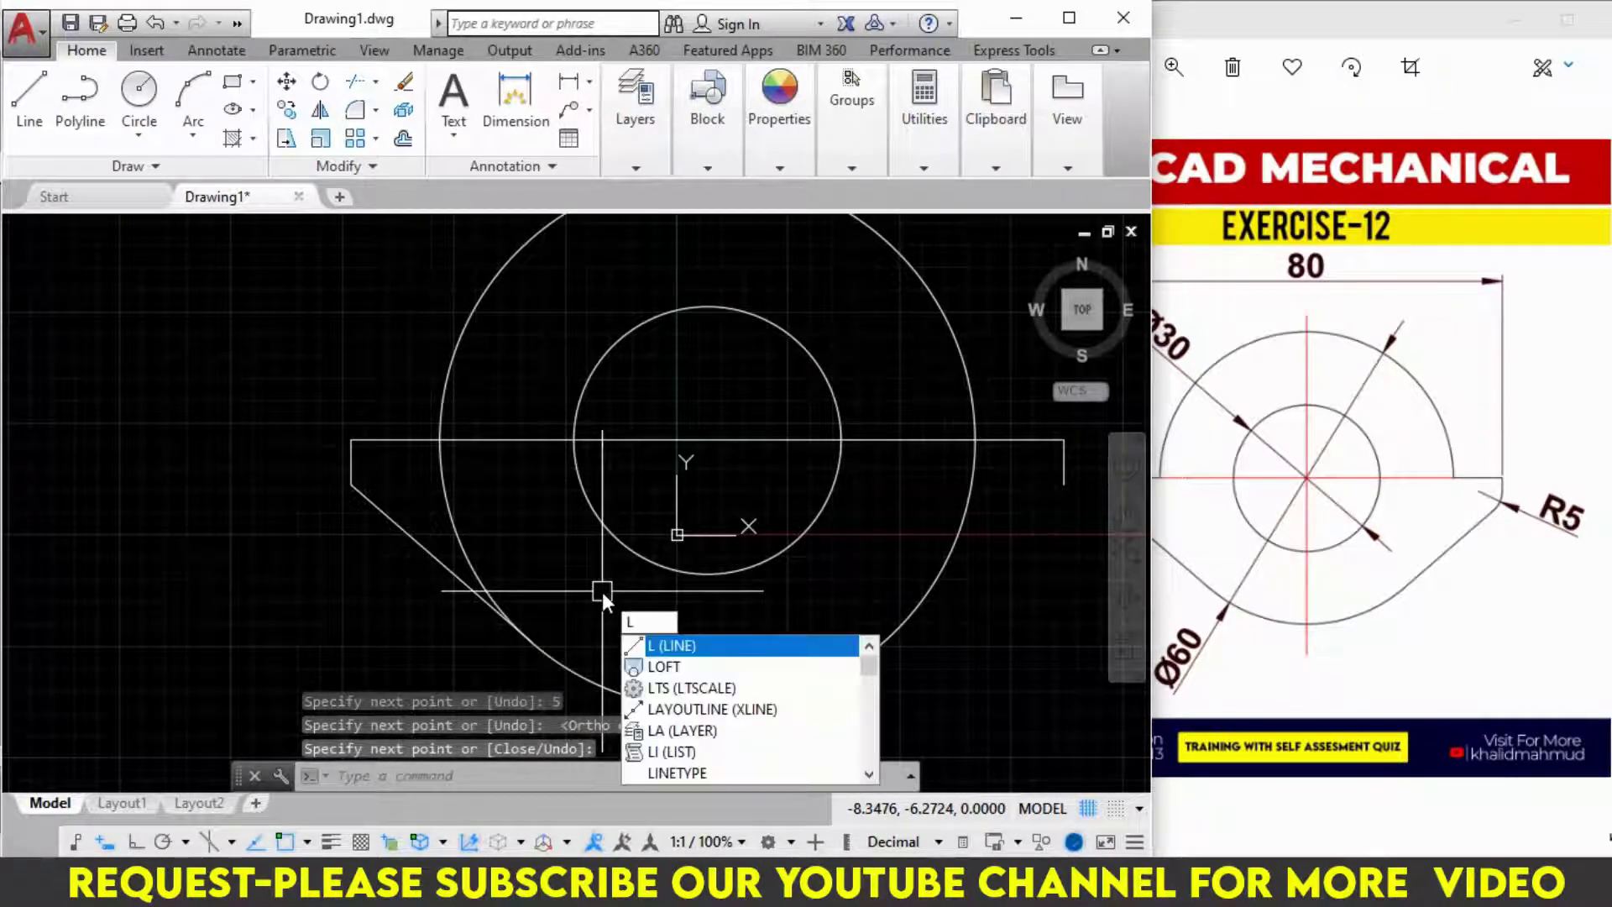
key("Return")
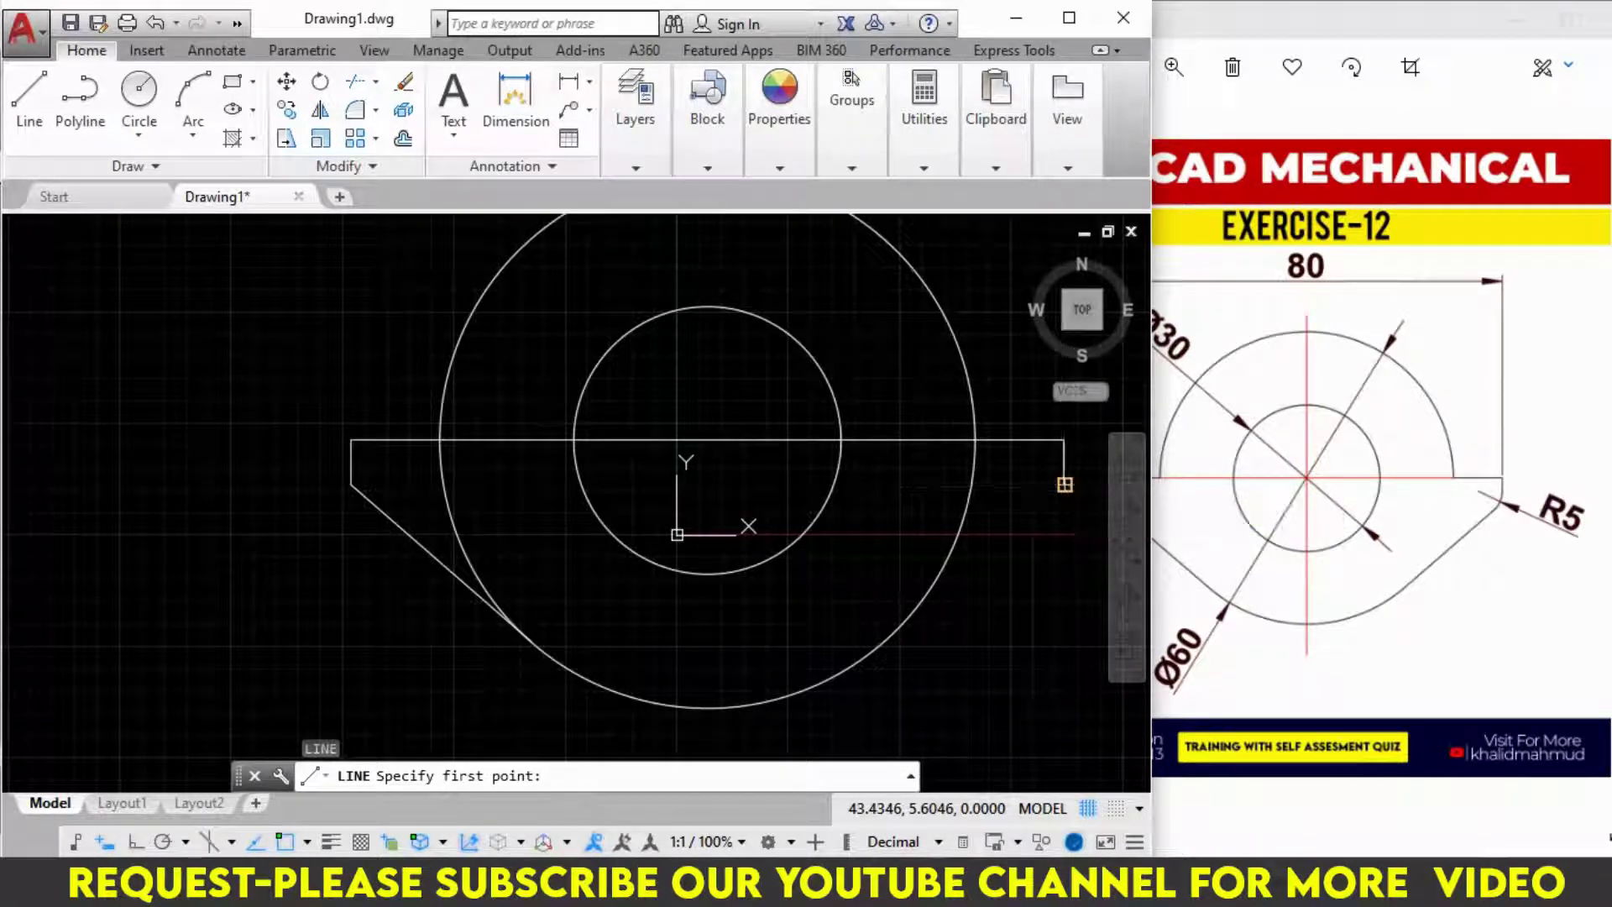
left_click(1065, 484)
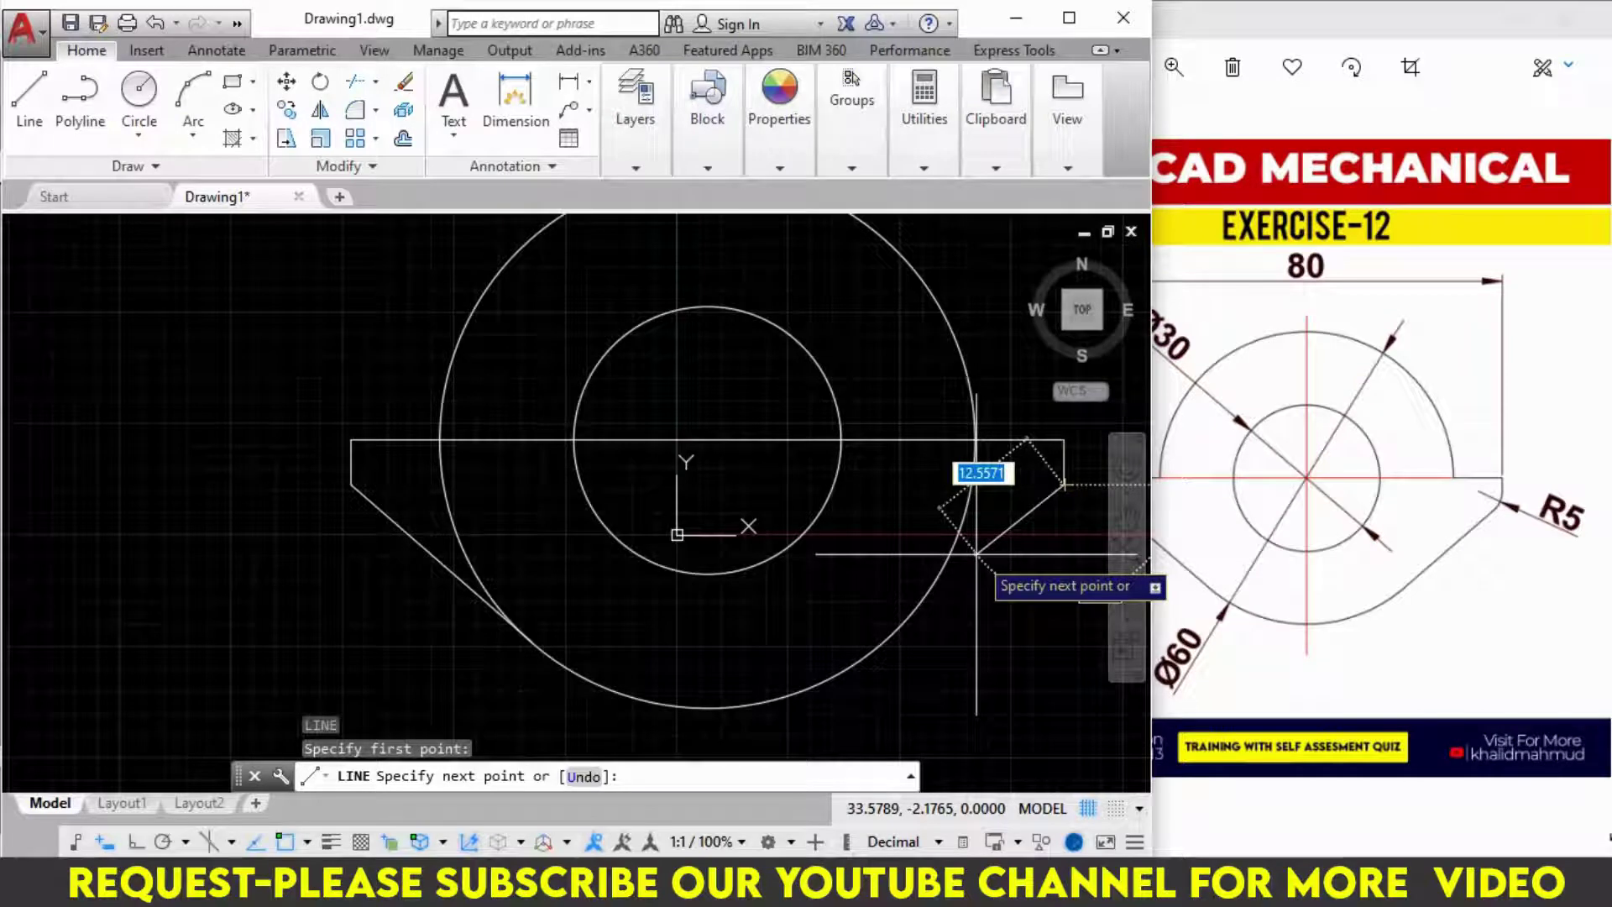
right_click(977, 555, "shift")
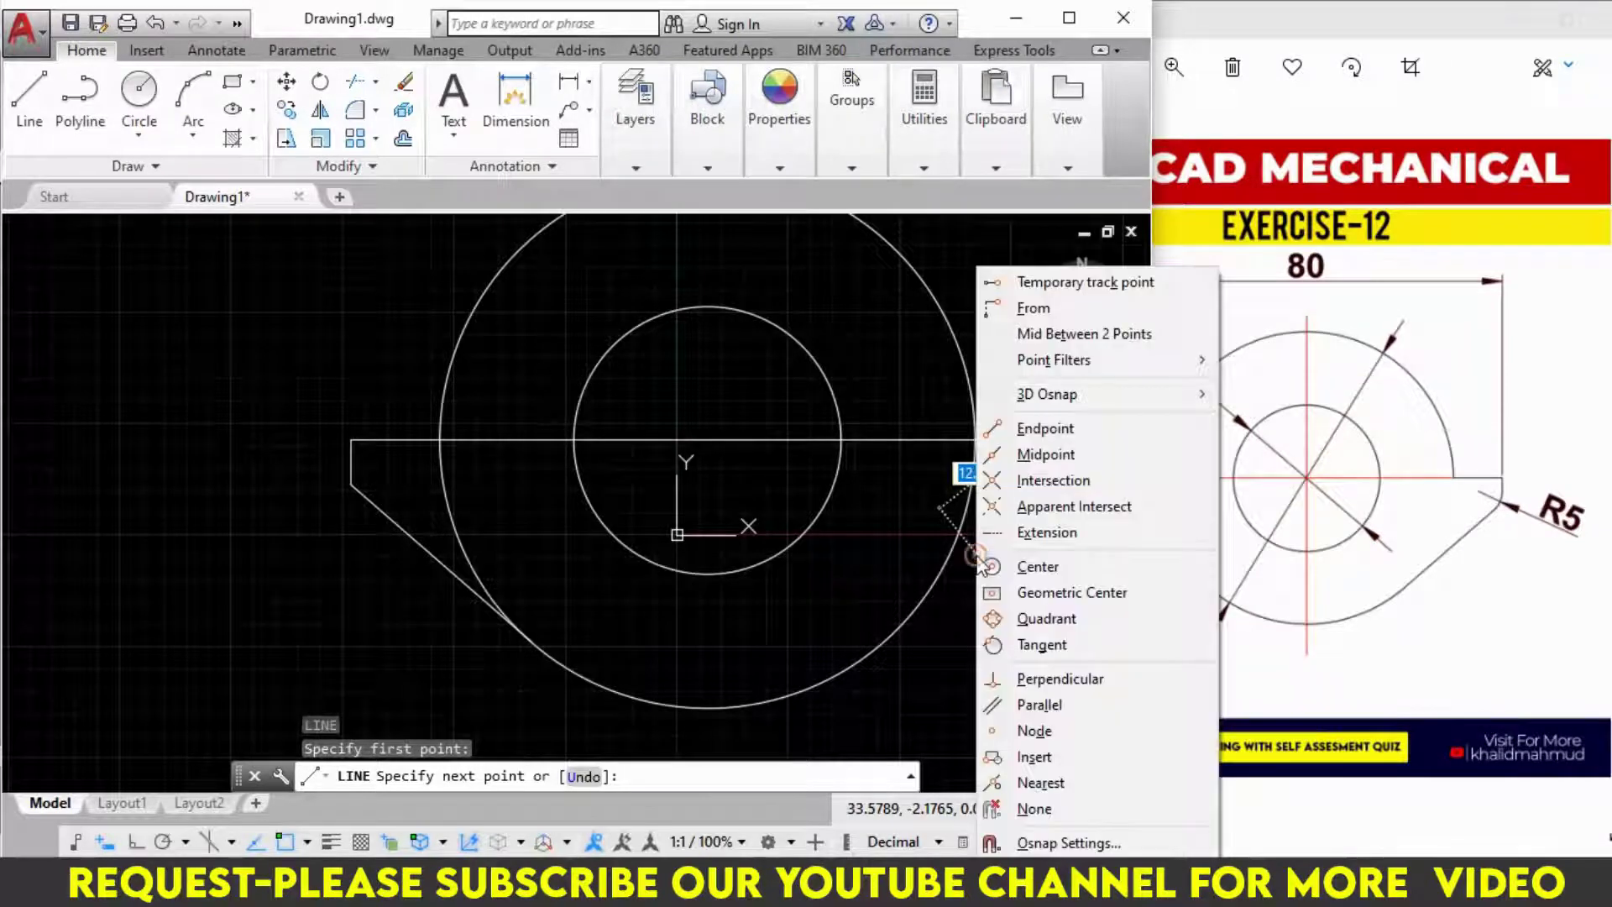
left_click(1042, 645)
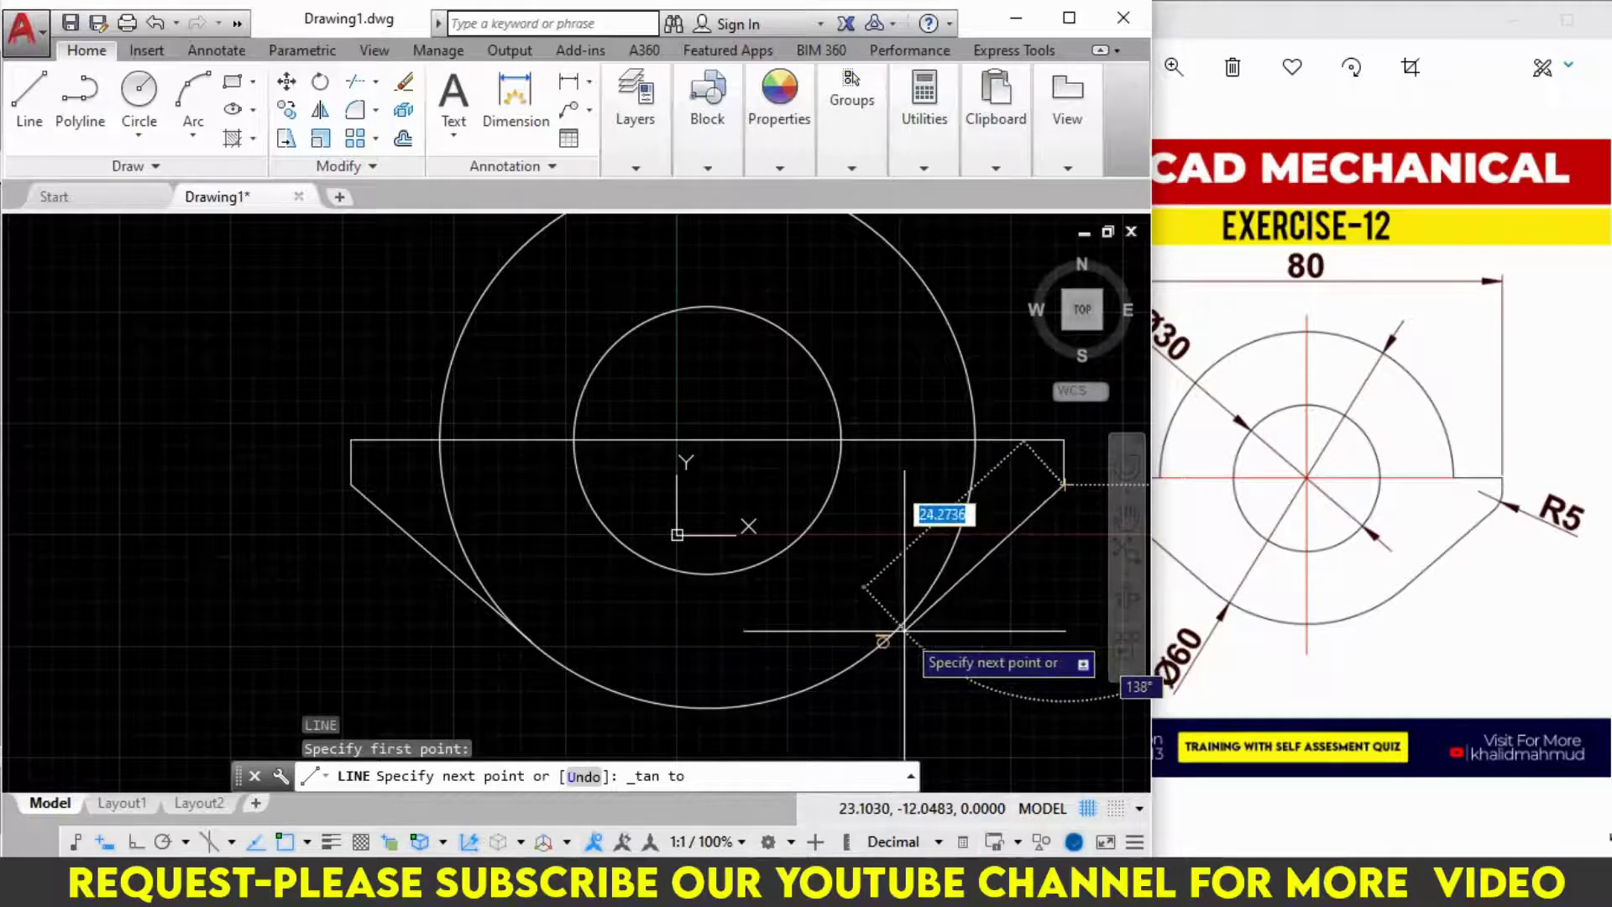
left_click(896, 634)
key("Return")
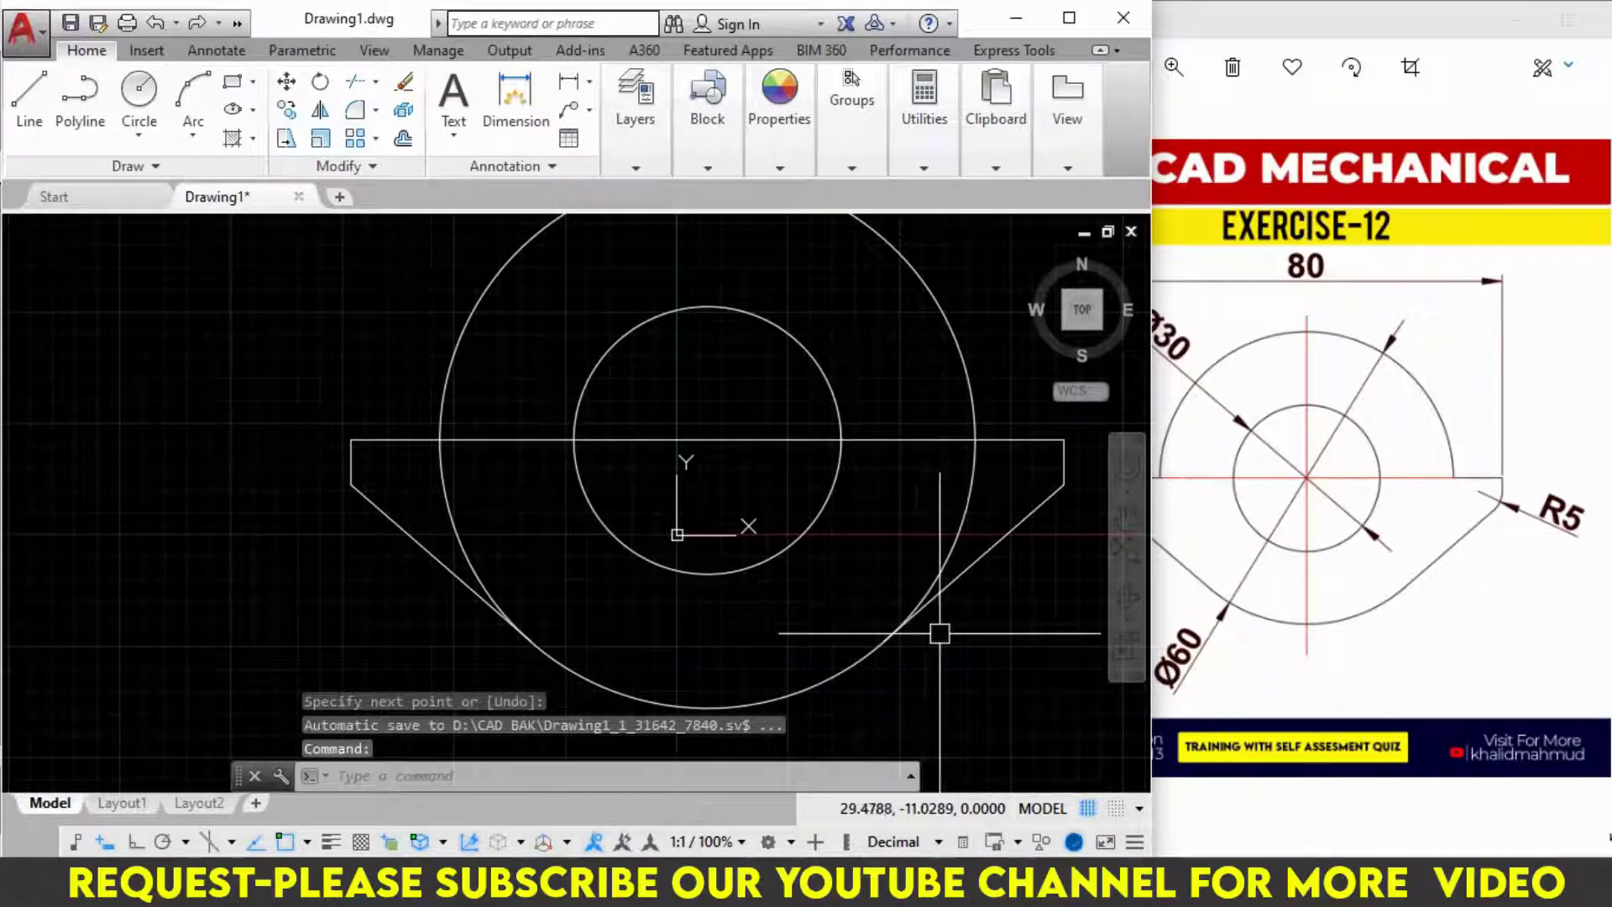
middle_click_drag(883, 577, 817, 586)
Trim the large circle's right arc and the surplus base-line pieces on both sides
type("t")
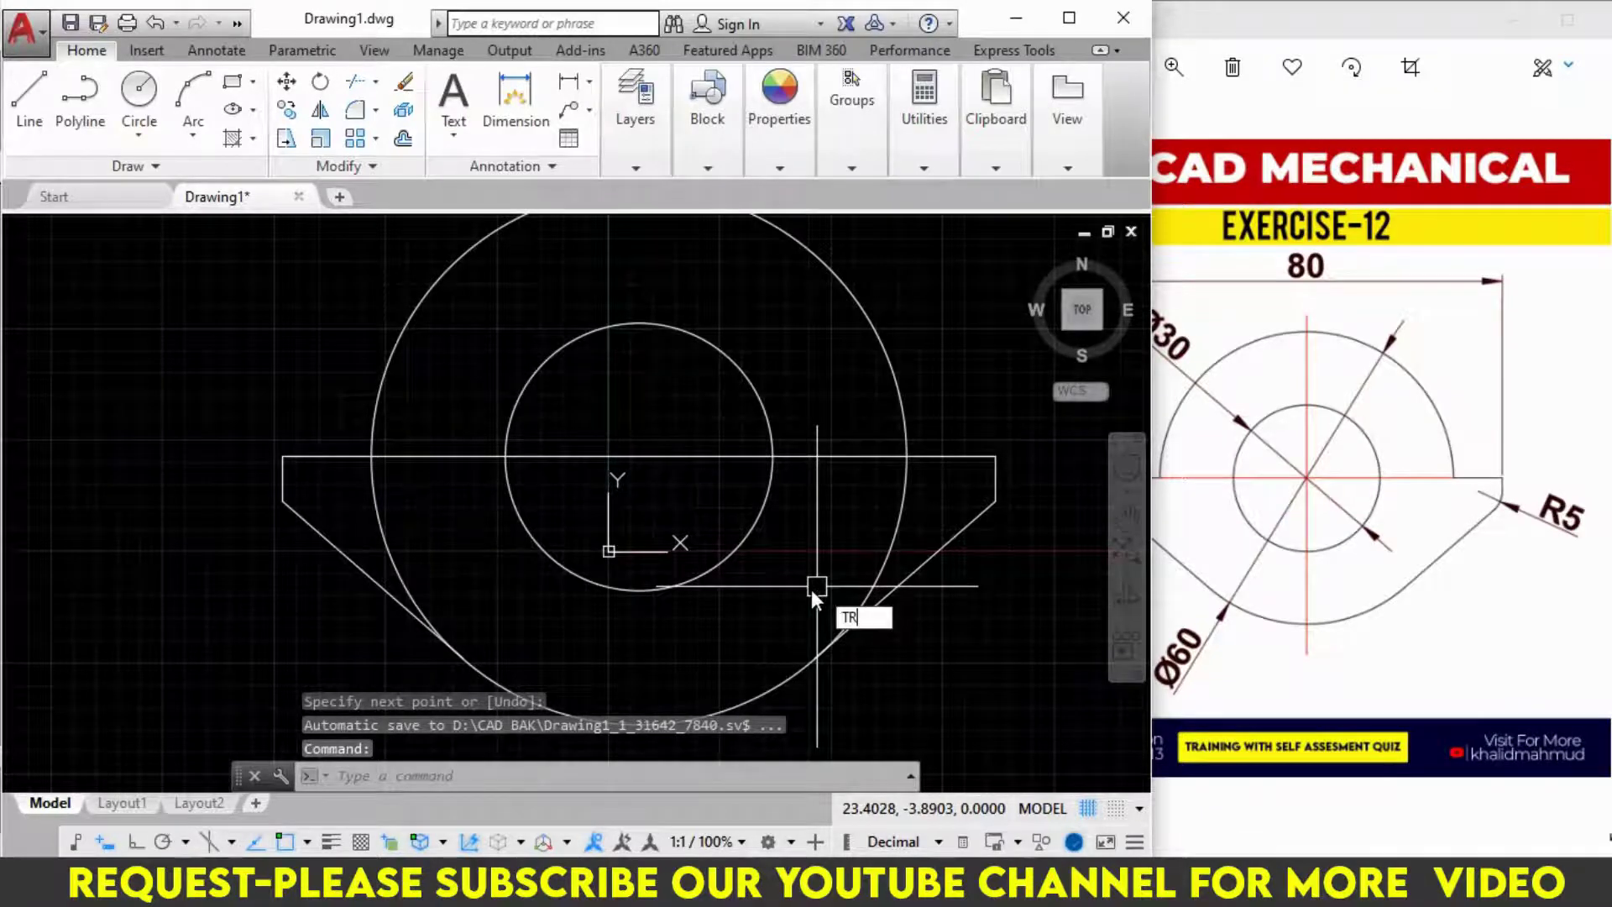
key("Return")
key("Return")
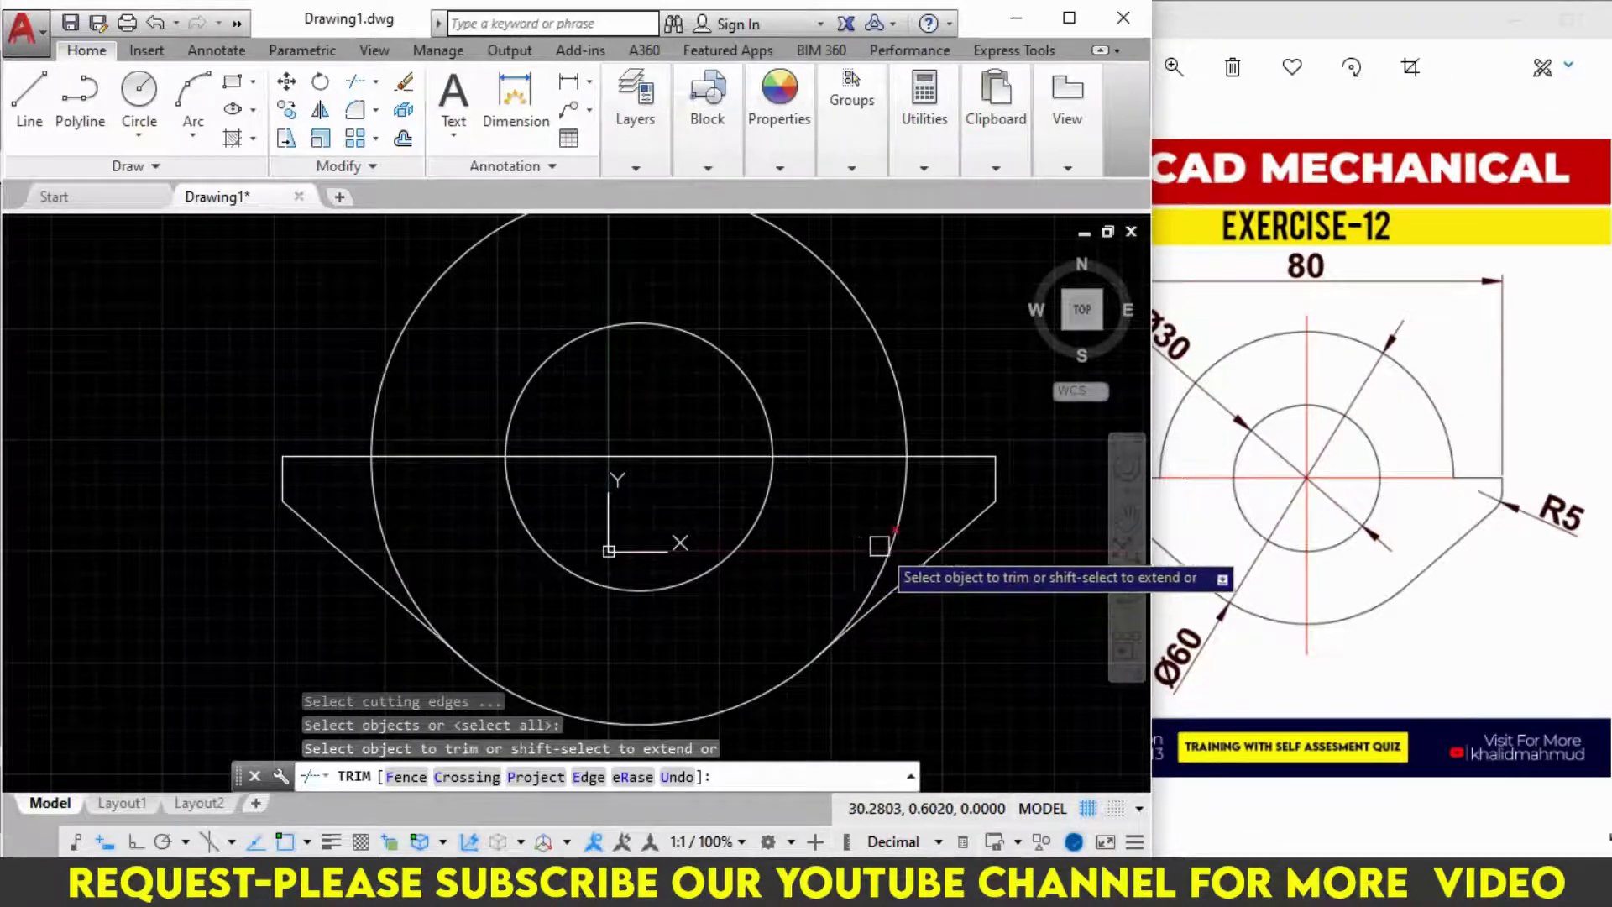
left_click(880, 546)
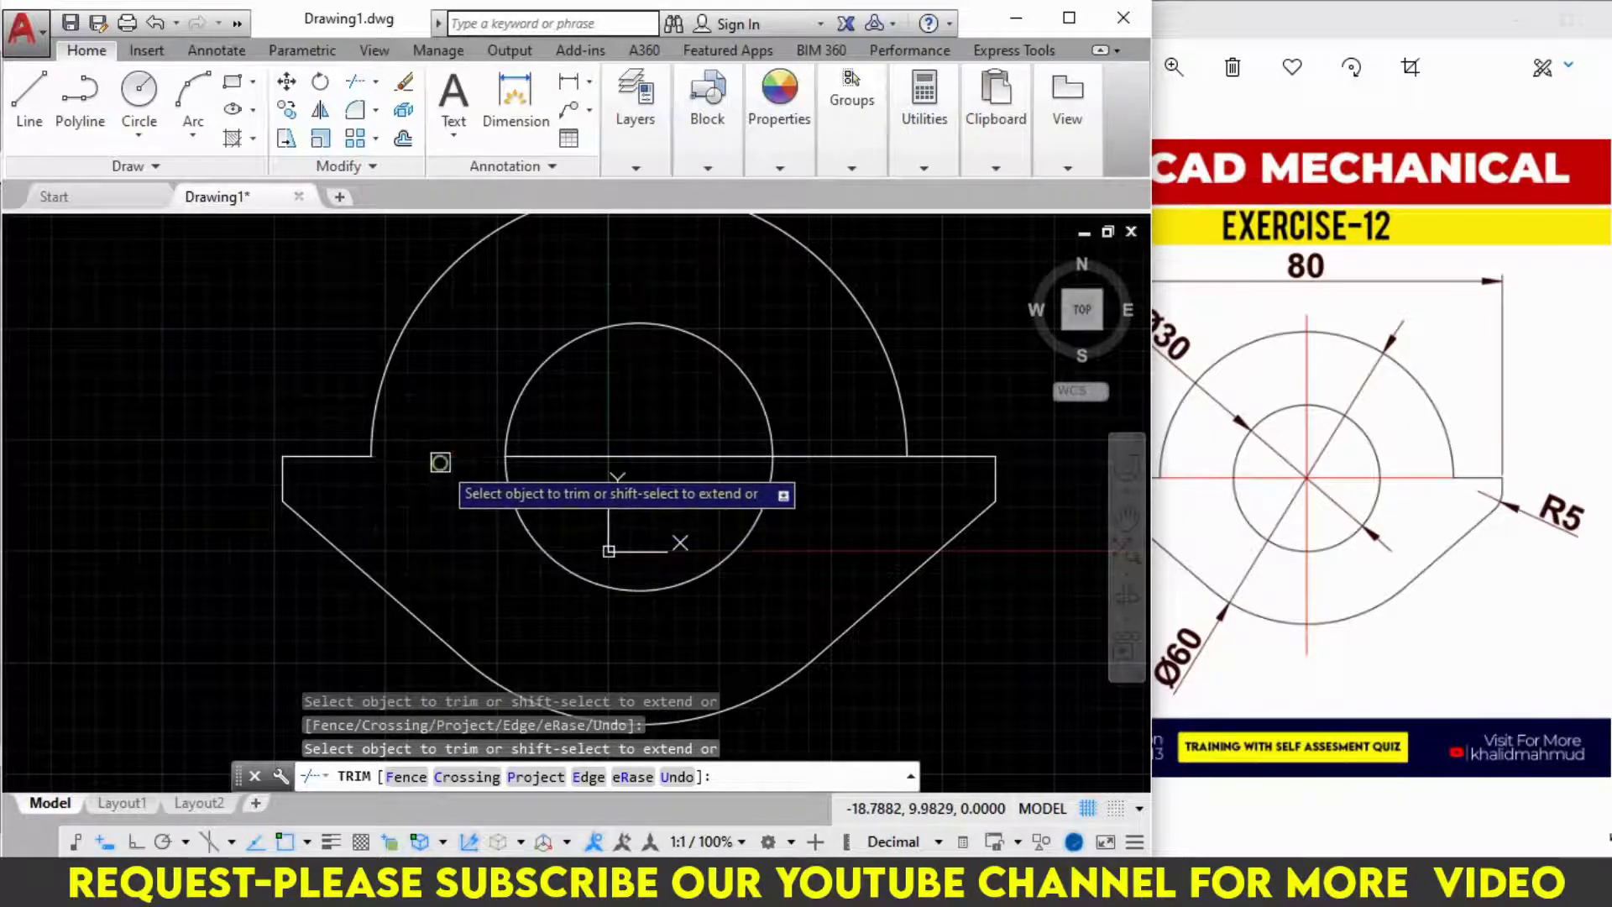
left_click(440, 460)
left_click(852, 454)
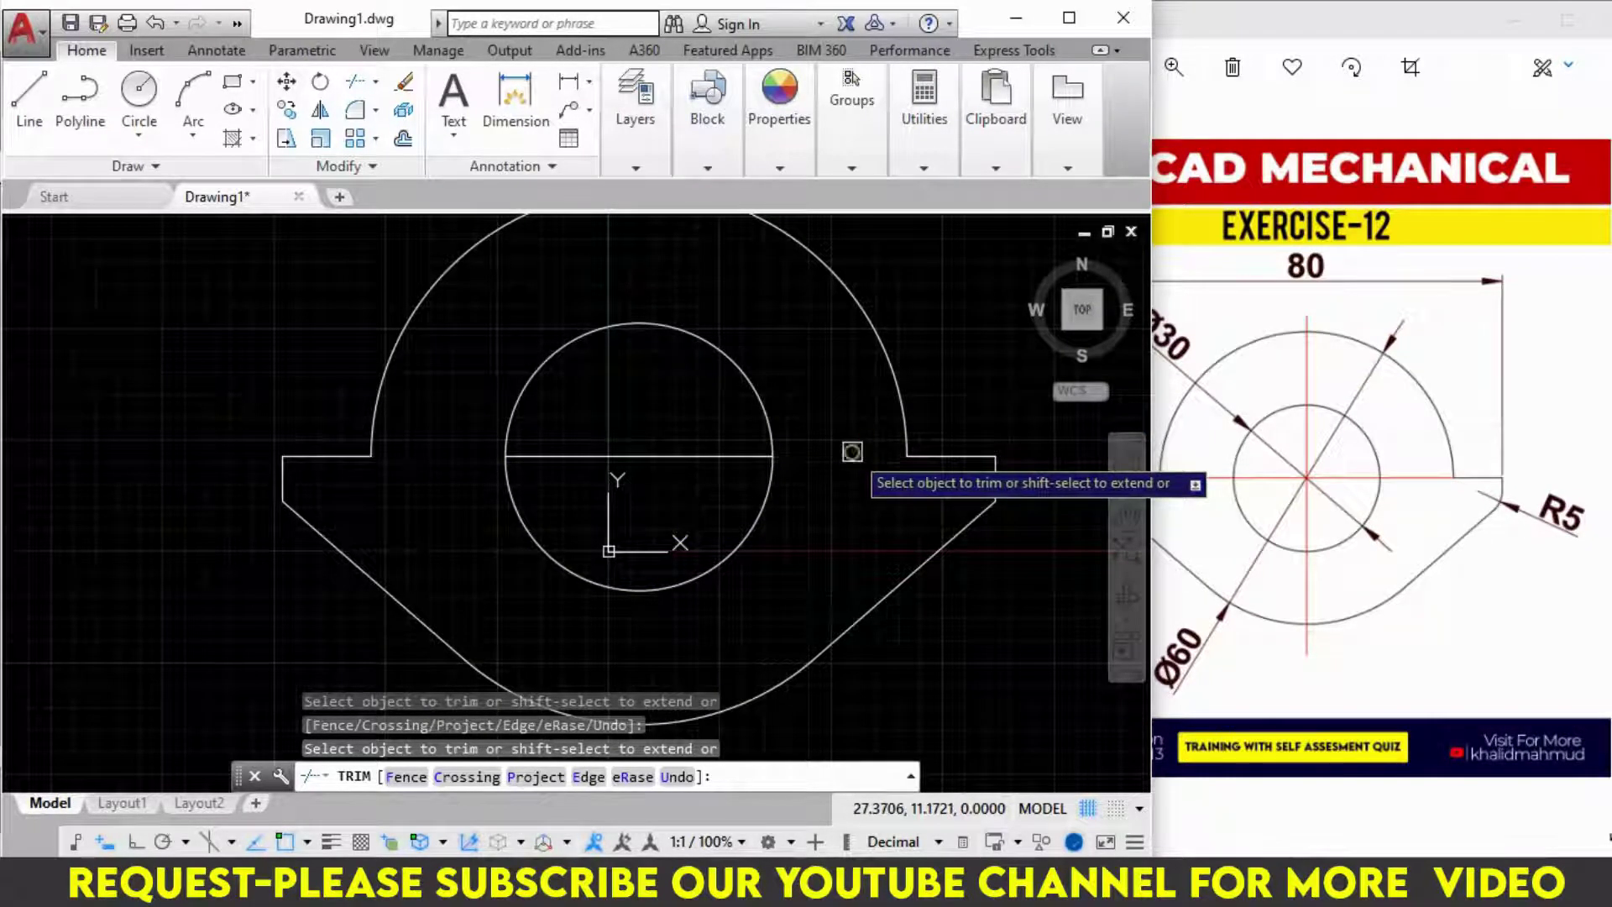
key("Escape")
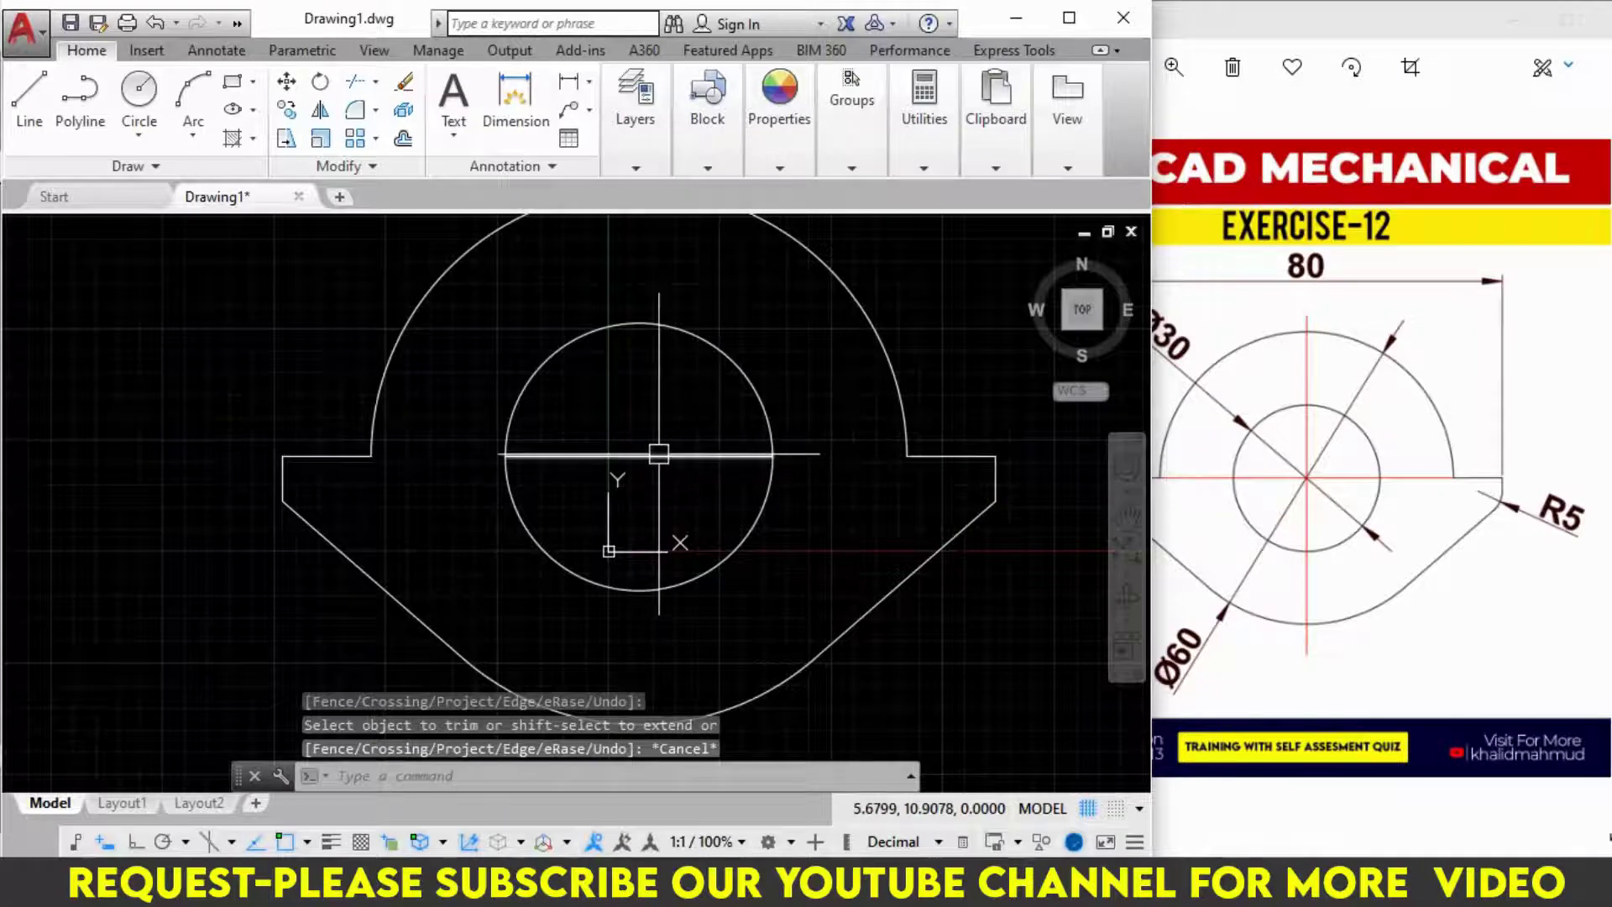
Erase the leftover line across the Ø30 circle and hide the grid
left_click(695, 453)
type("R")
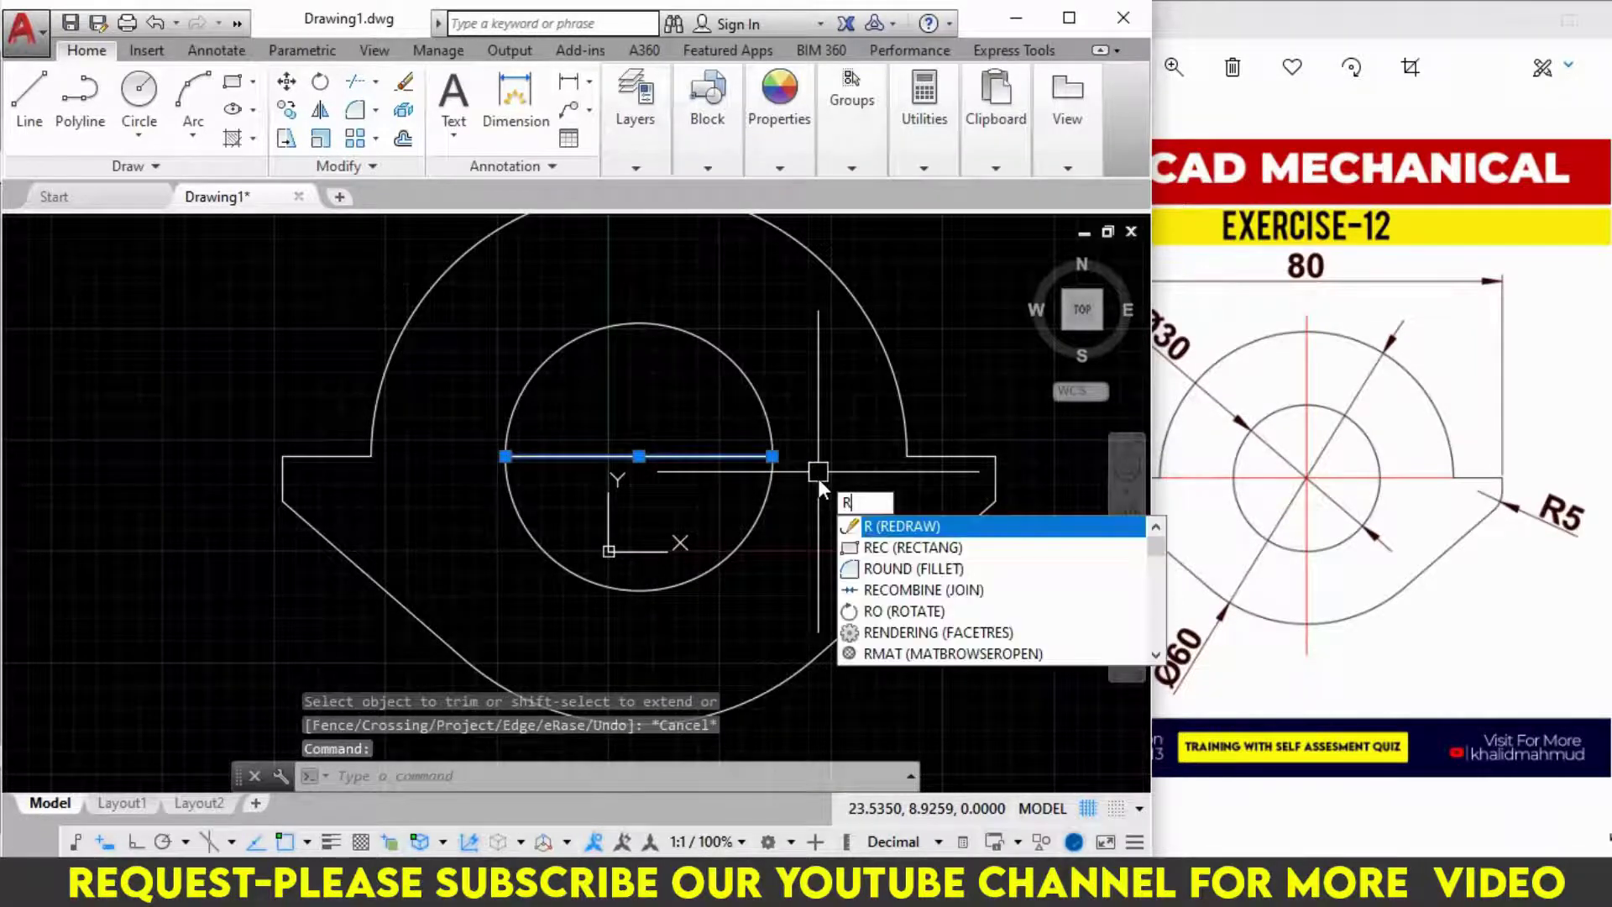
key("BackSpace")
type("E")
key("Return")
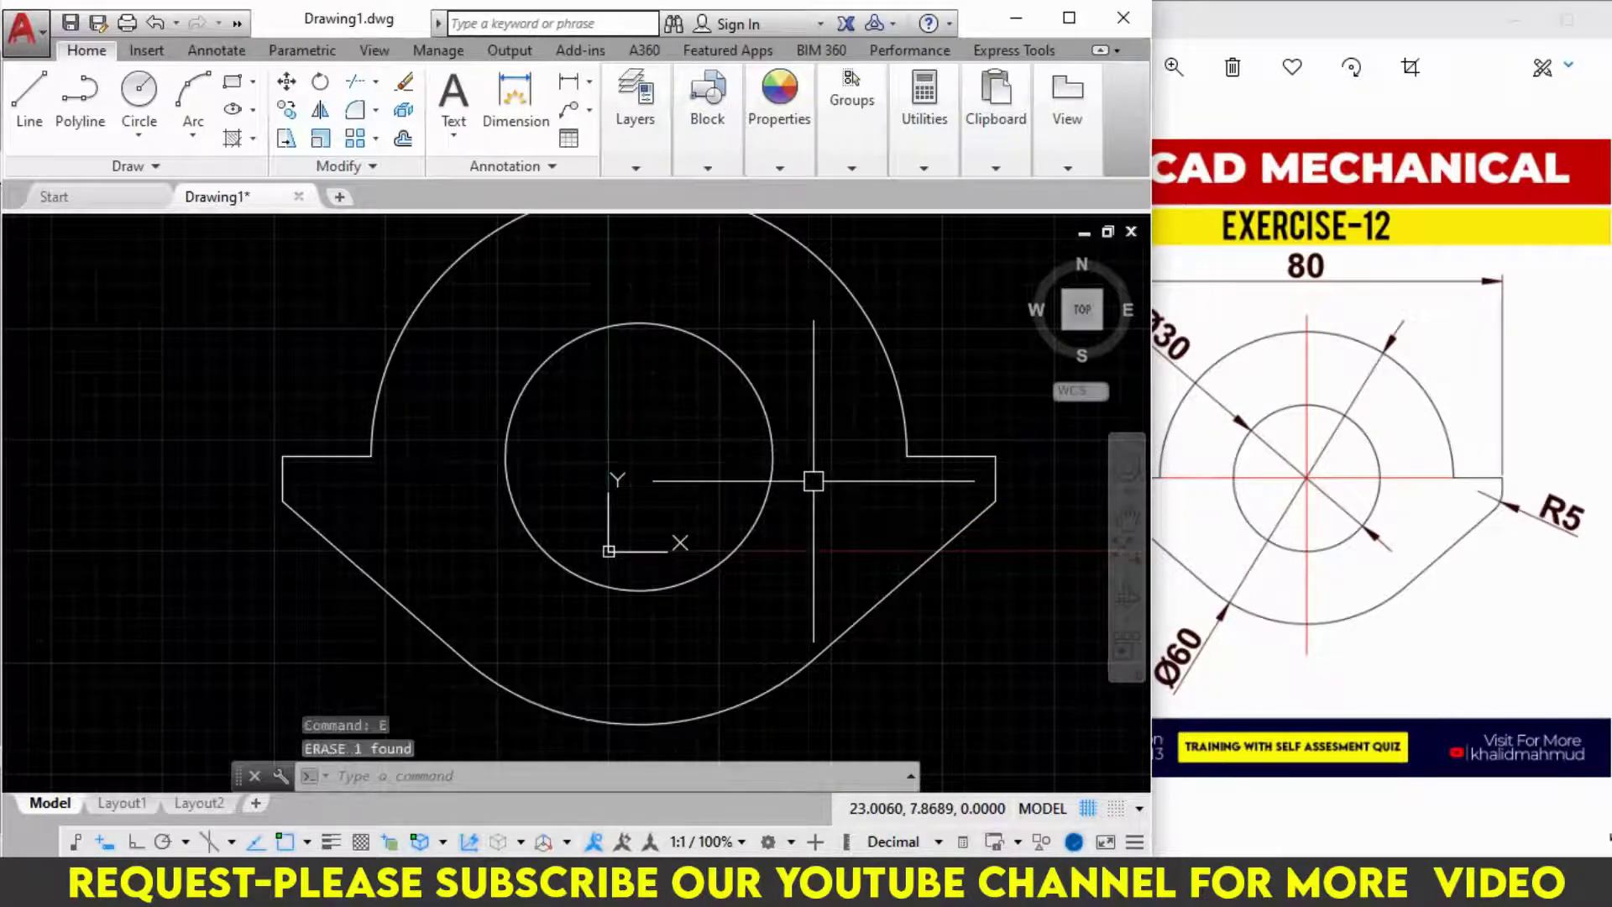
scroll(802, 487, "down", 1)
scroll(781, 492, "down", 1)
middle_click_drag(779, 492, 698, 503)
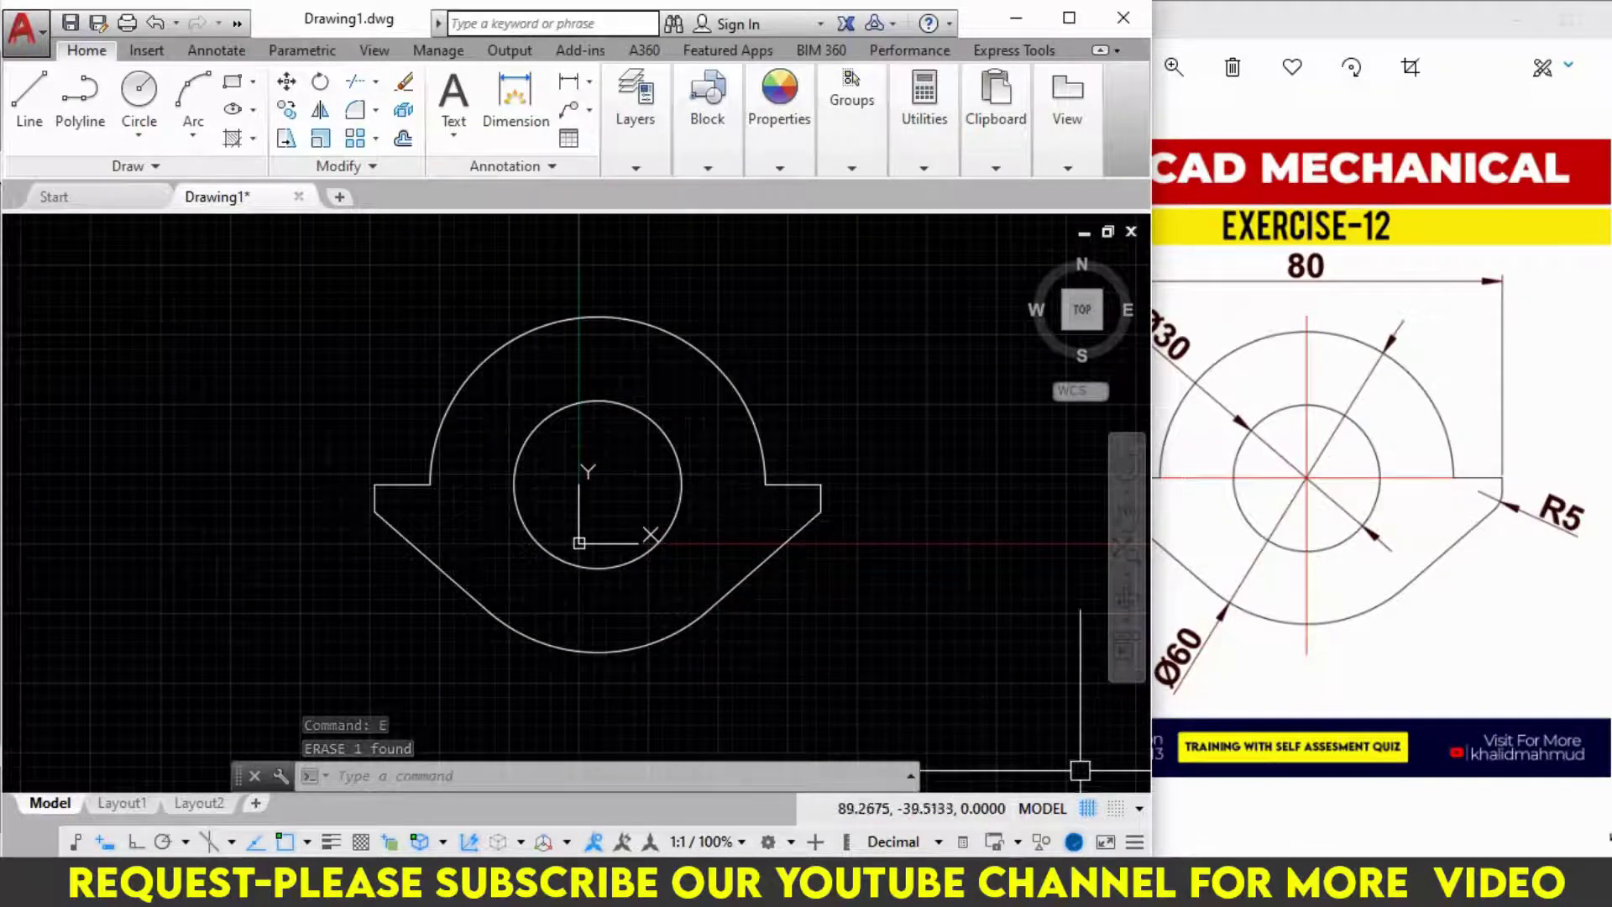
key("F7")
middle_click_drag(898, 572, 882, 583)
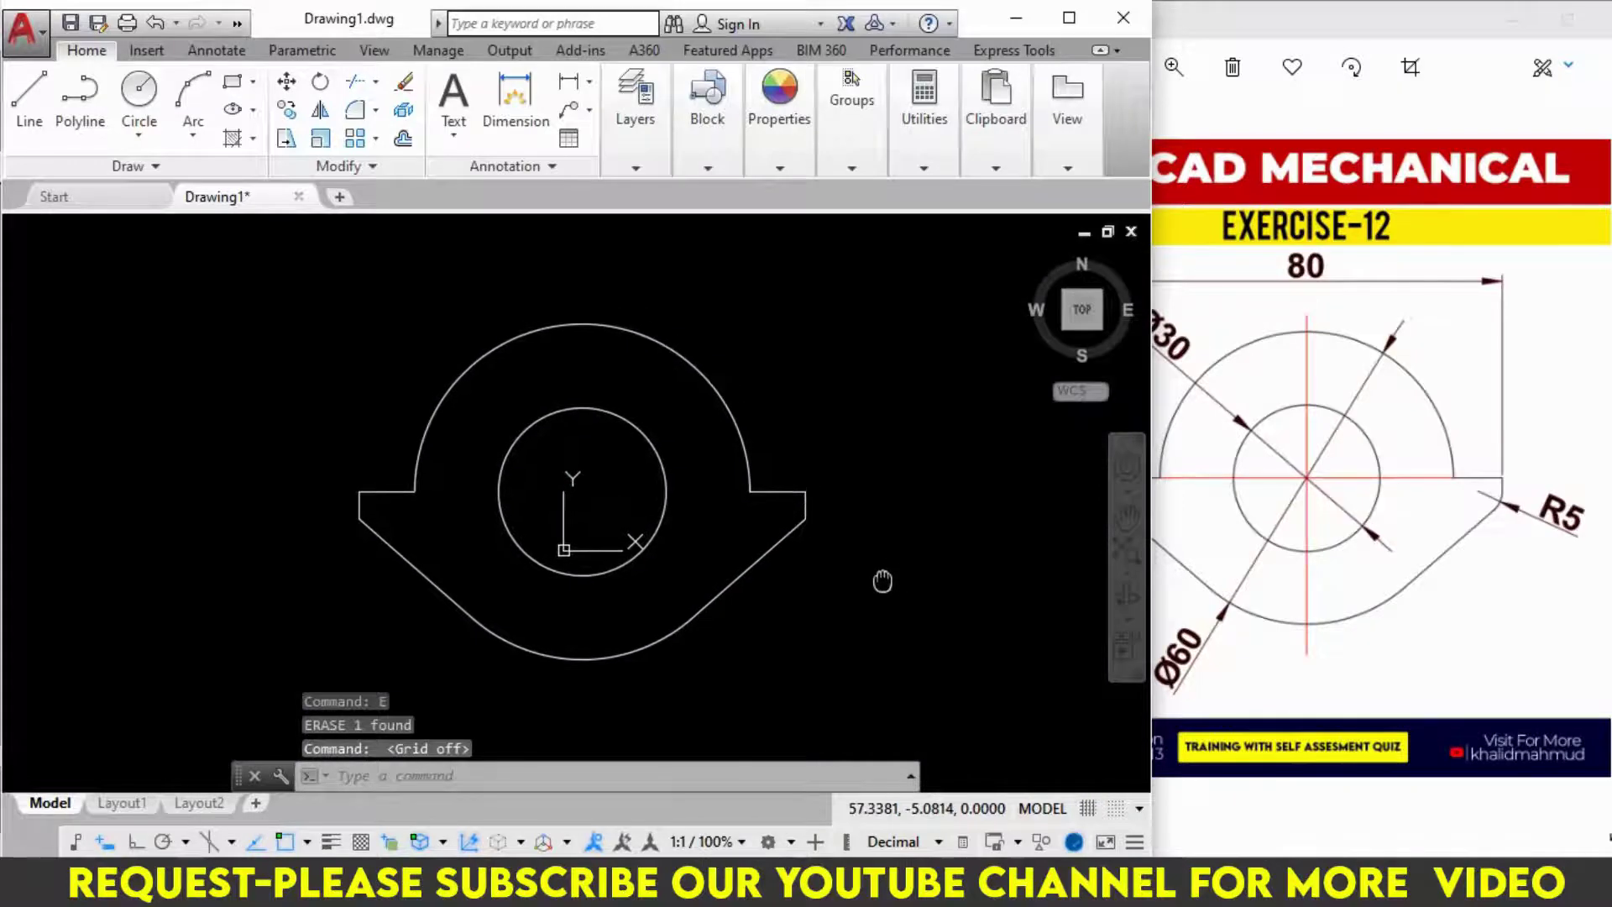
Bring the Photos reference image forward, nudge it left, and compare it with the AutoCAD outline
left_click(1281, 561)
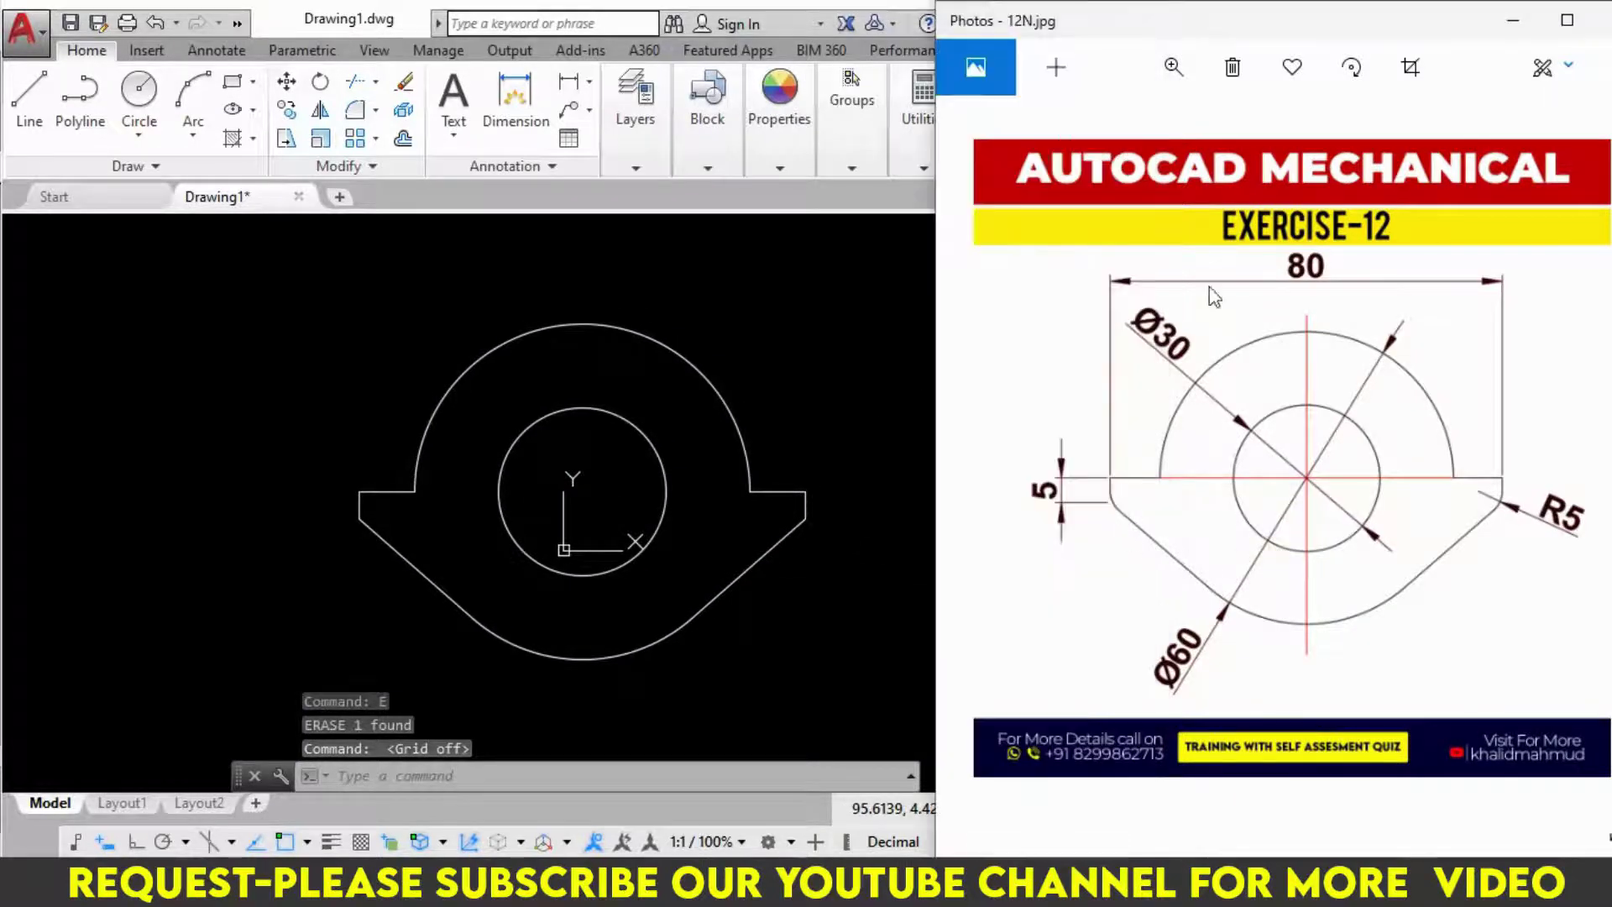
left_click_drag(1274, 30, 1258, 41)
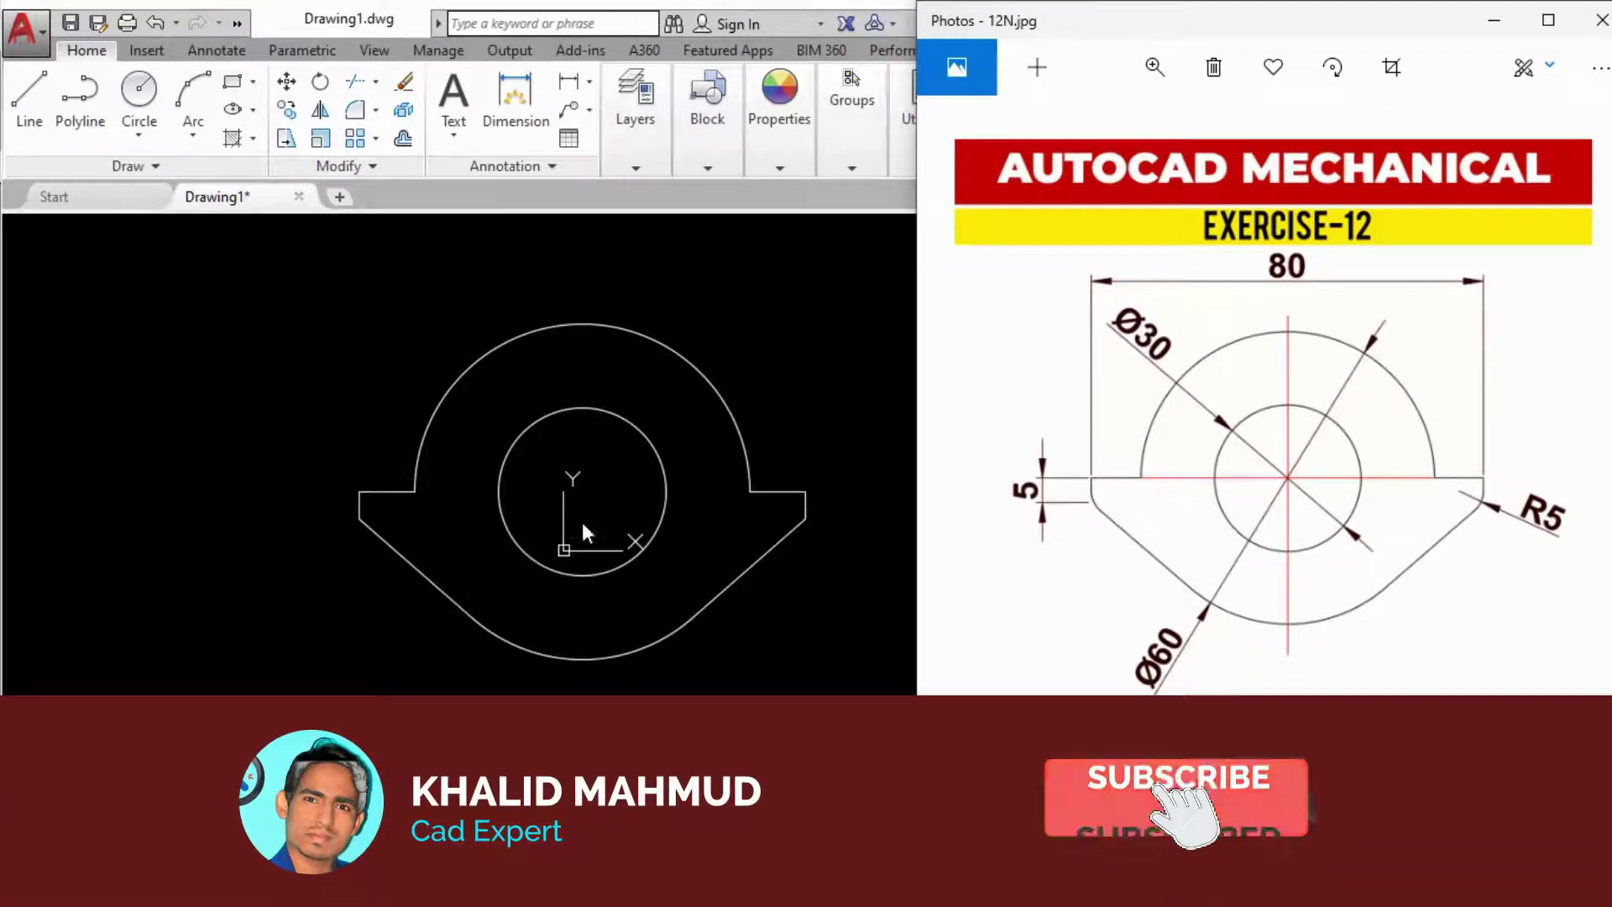
left_click(699, 531)
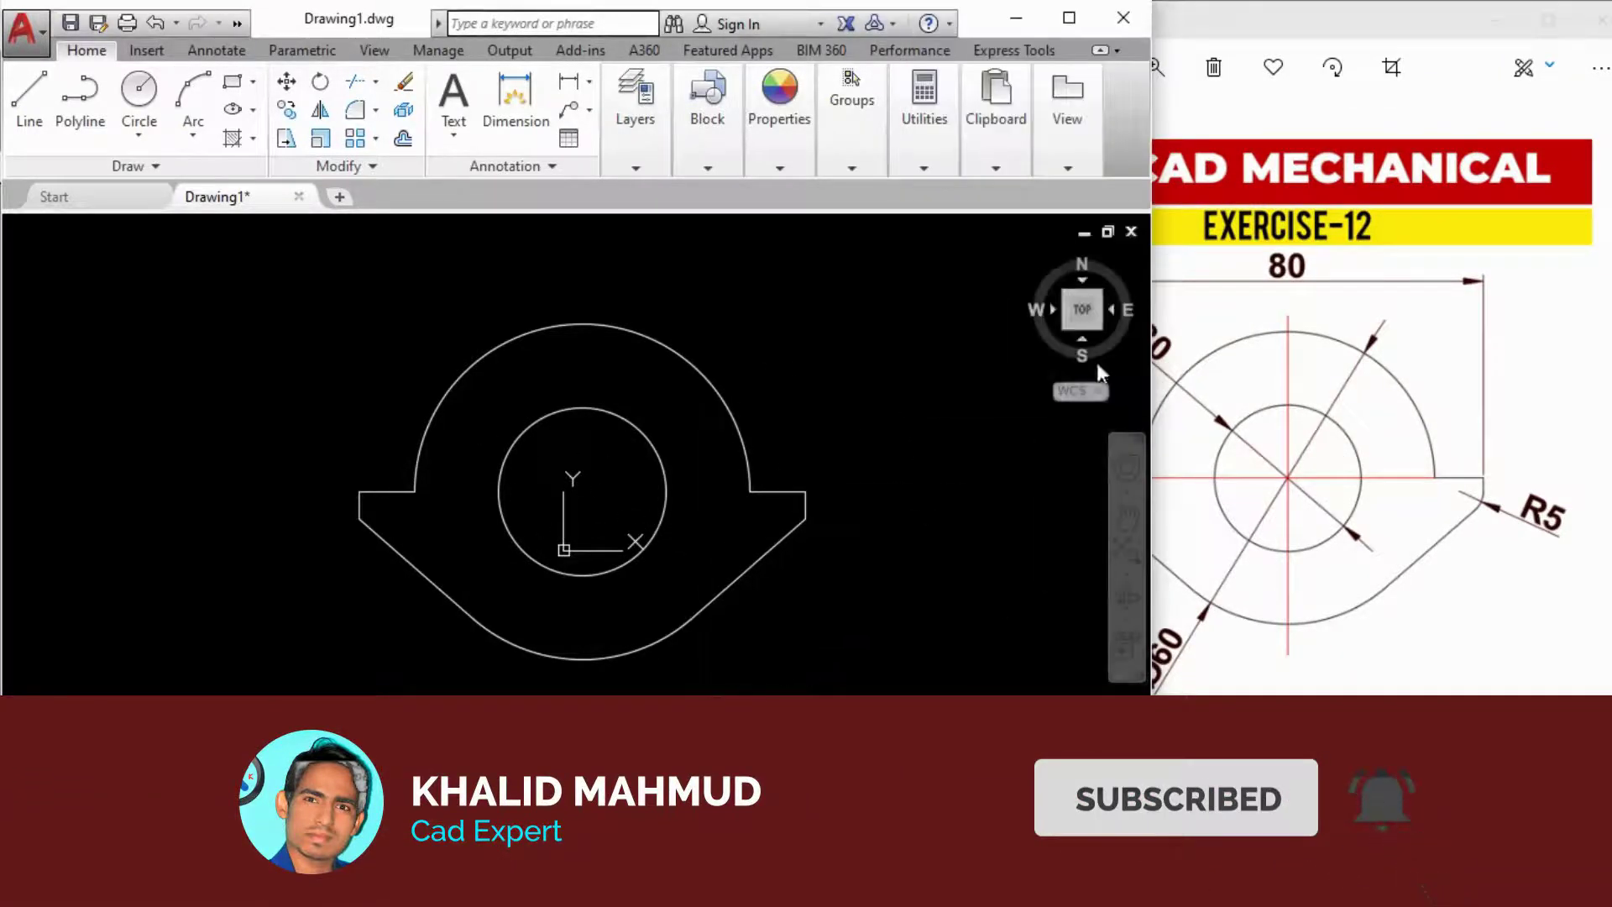
left_click(1304, 26)
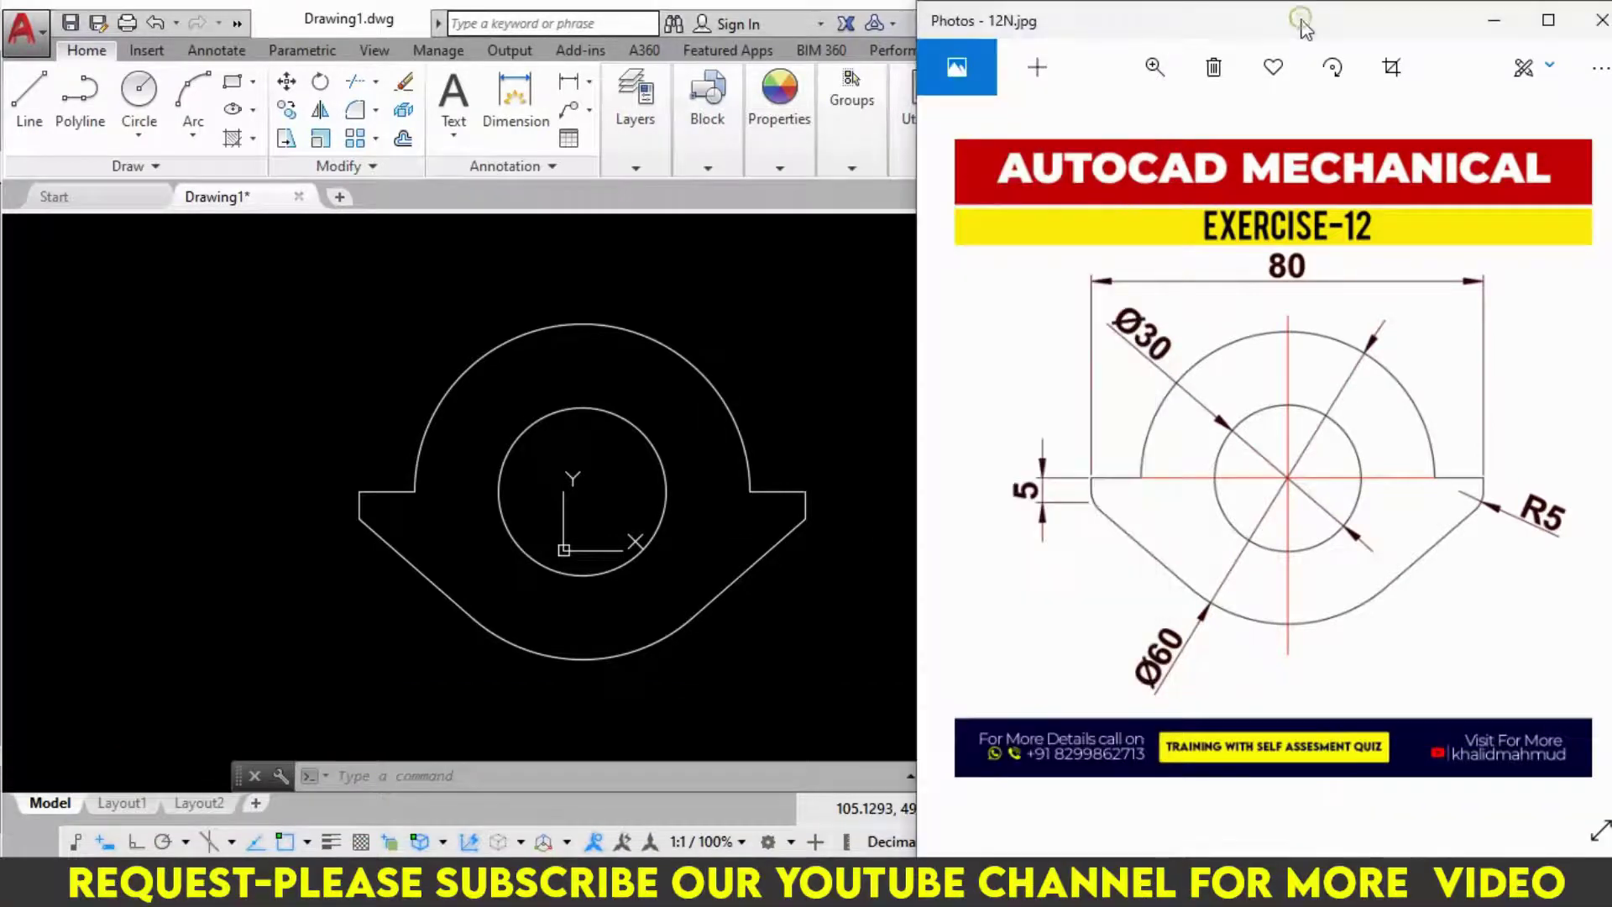